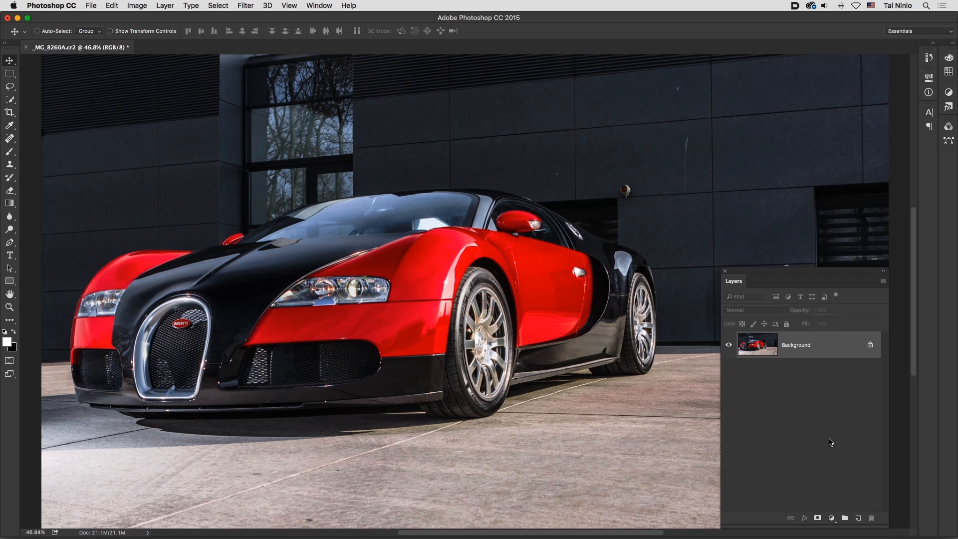
# Step: Add a Hue/Saturation adjustment layer with saturation at -100, and add a default Curves adjustment layer above it
pyautogui.click(832, 517)
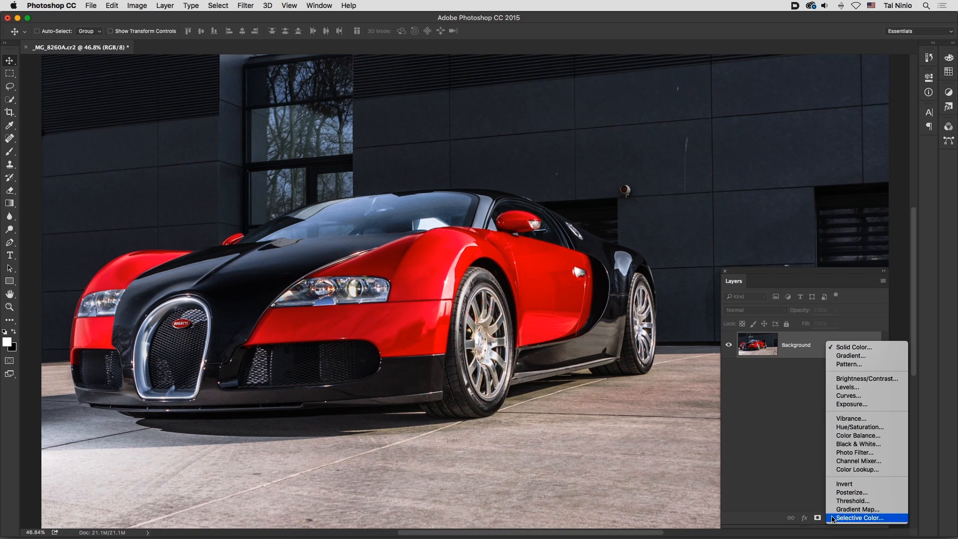
pyautogui.click(844, 430)
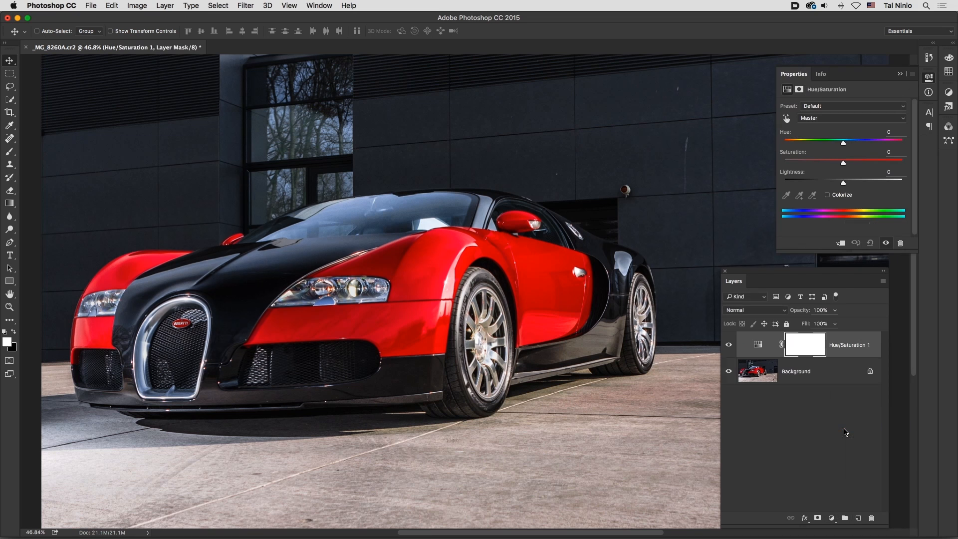
pyautogui.moveTo(843, 164); pyautogui.dragTo(774, 167)
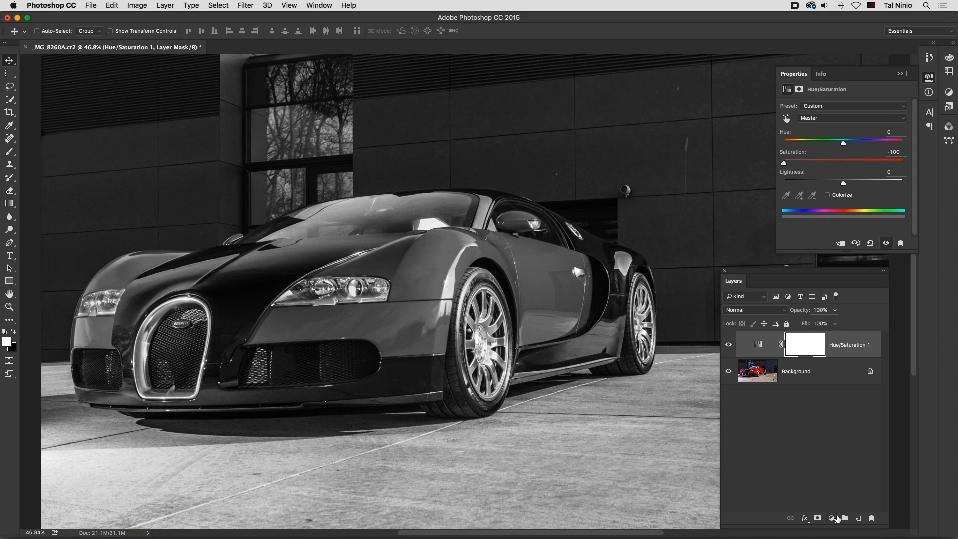
pyautogui.click(837, 518)
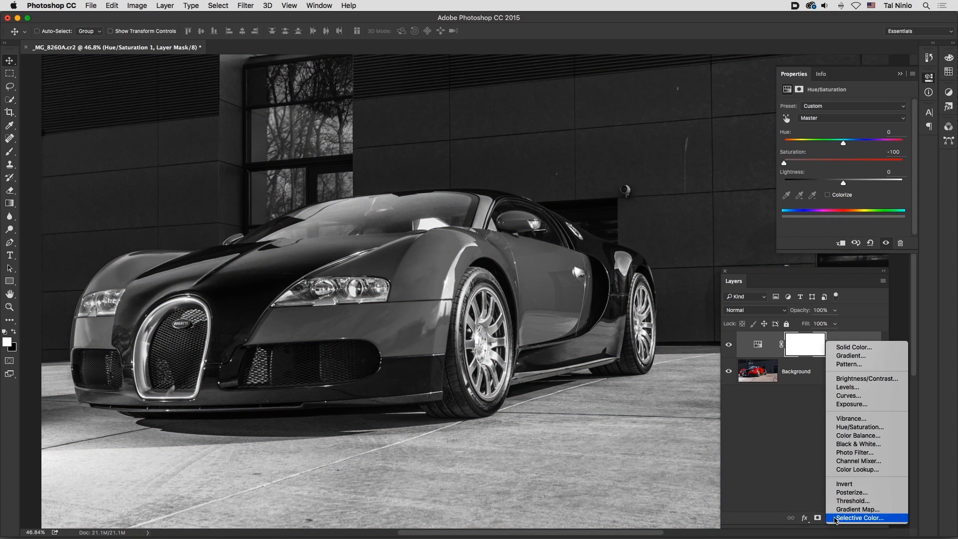
pyautogui.click(865, 401)
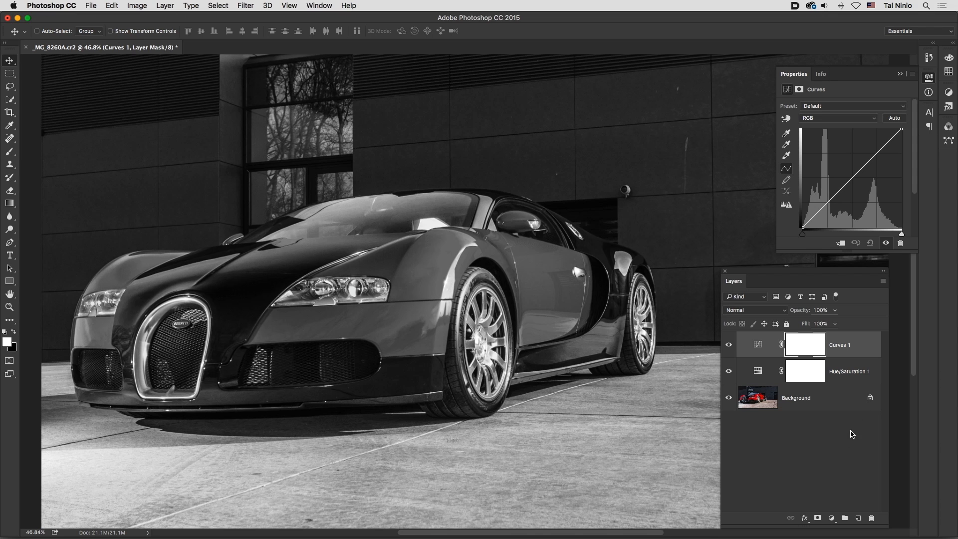
# Step: Add a Solid Color fill layer above the Curves layer in a bright, fully saturated yellow
pyautogui.click(832, 519)
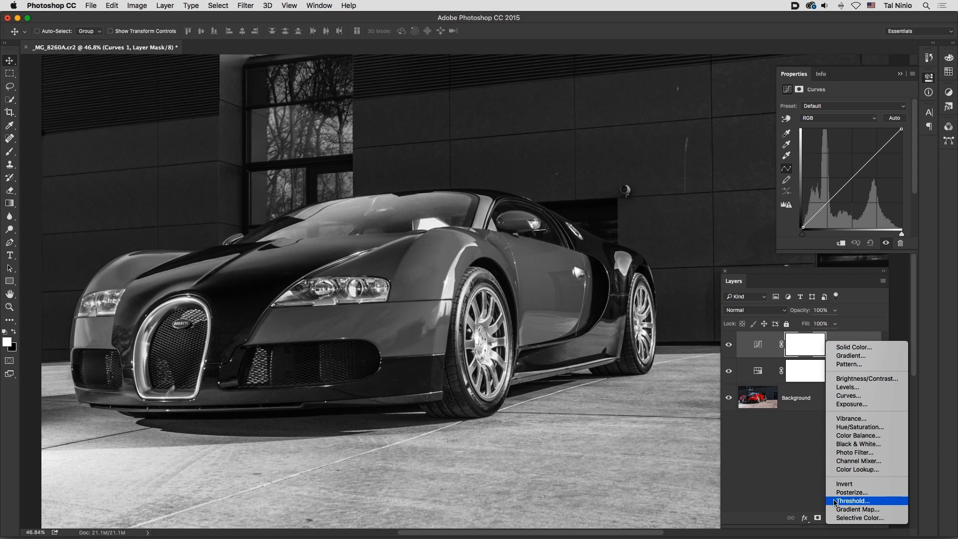
pyautogui.click(853, 347)
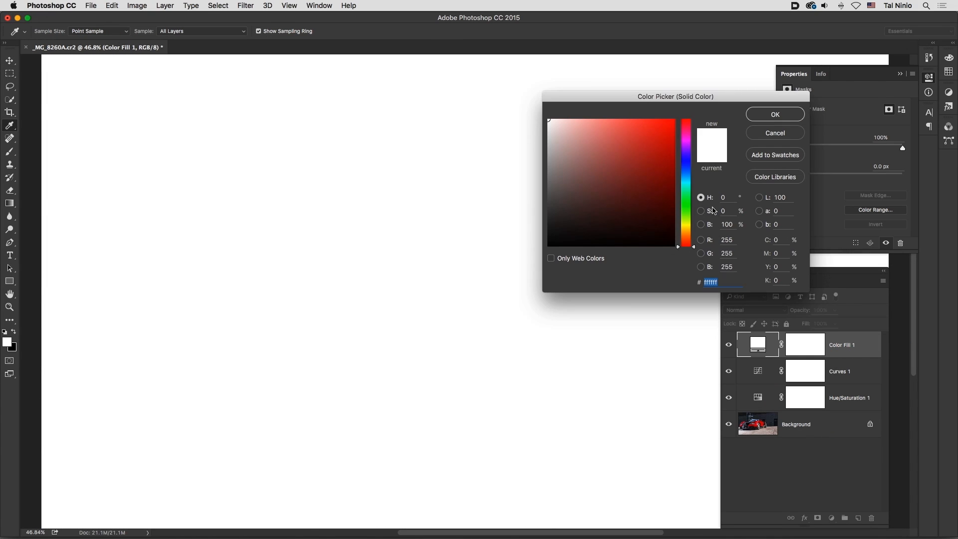
pyautogui.click(687, 225)
pyautogui.click(673, 120)
pyautogui.moveTo(674, 119); pyautogui.dragTo(677, 116)
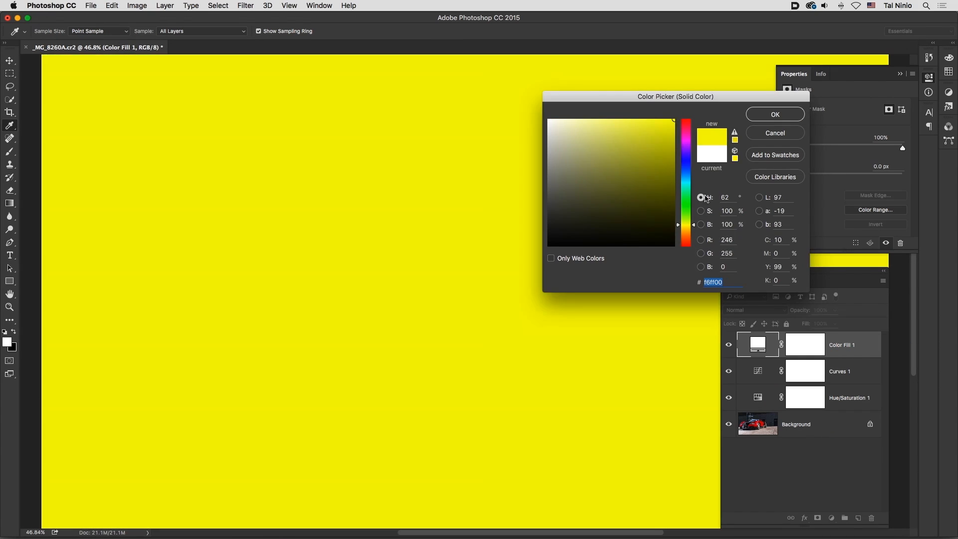
pyautogui.moveTo(694, 225); pyautogui.dragTo(695, 225)
pyautogui.click(766, 121)
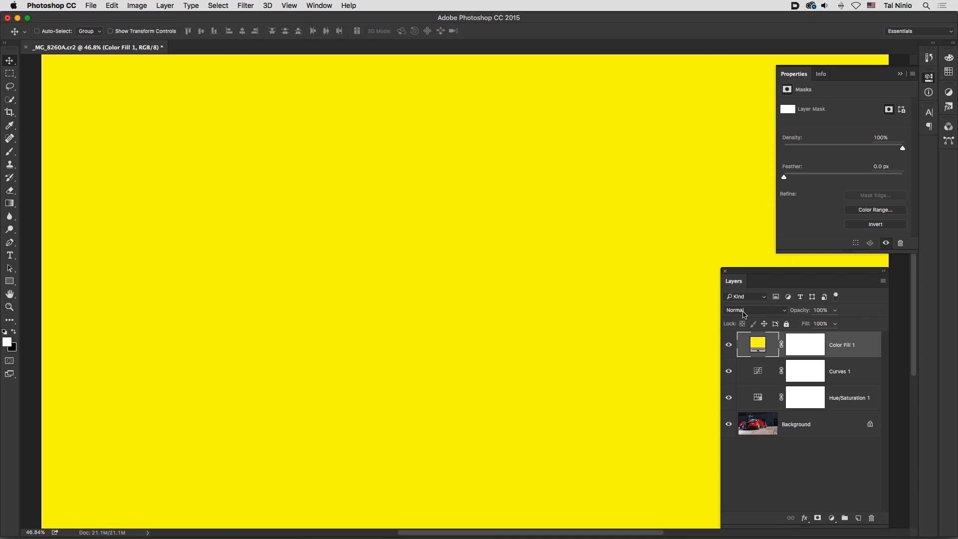
# Step: Set the yellow fill layer's blend mode to Color and group it with the Curves and Hue/Saturation layers
pyautogui.click(786, 313)
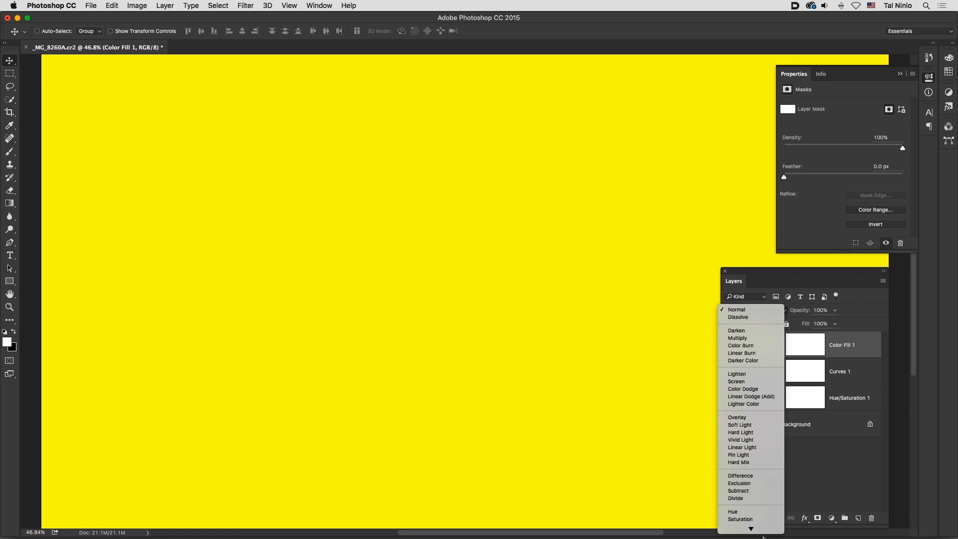
pyautogui.click(757, 522)
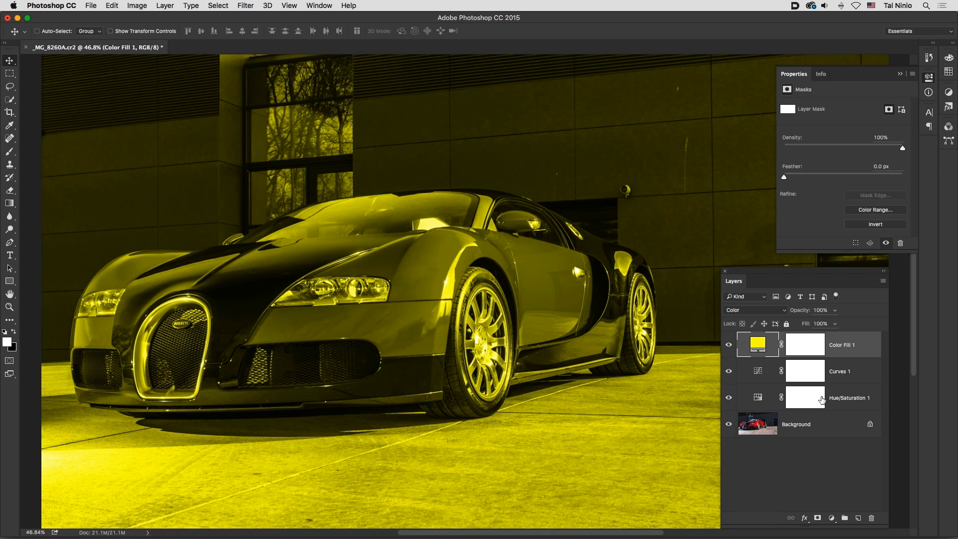
pyautogui.keyDown('shift'); pyautogui.click(761, 401); pyautogui.keyUp('shift')
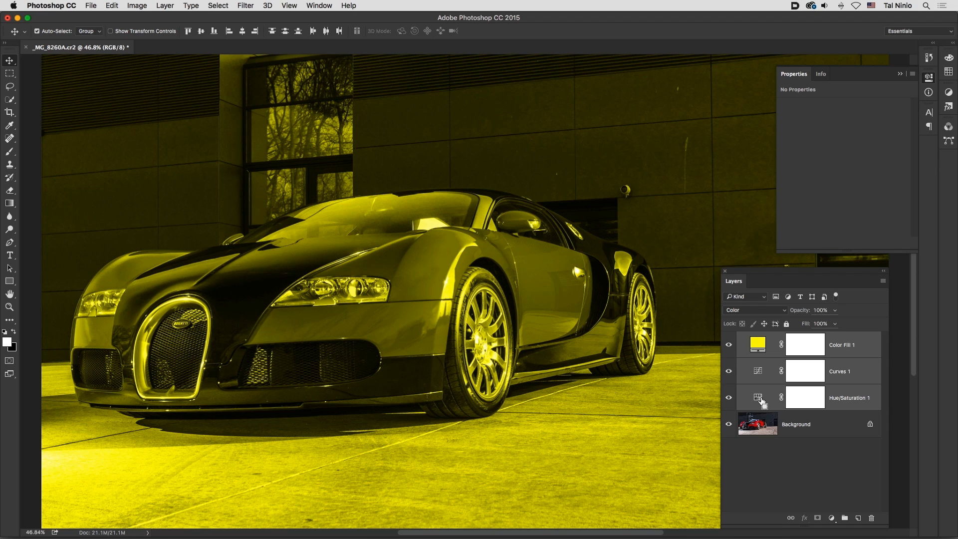
pyautogui.press('super+g')
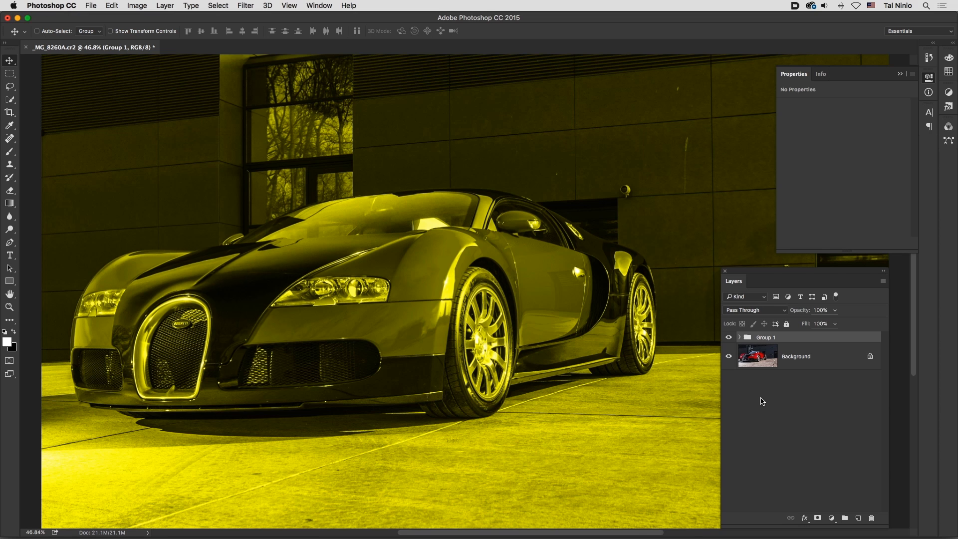
# Step: Hide the adjustment group, select the Background layer and set the Eyedropper sample size to 5 by 5 Average
pyautogui.click(729, 337)
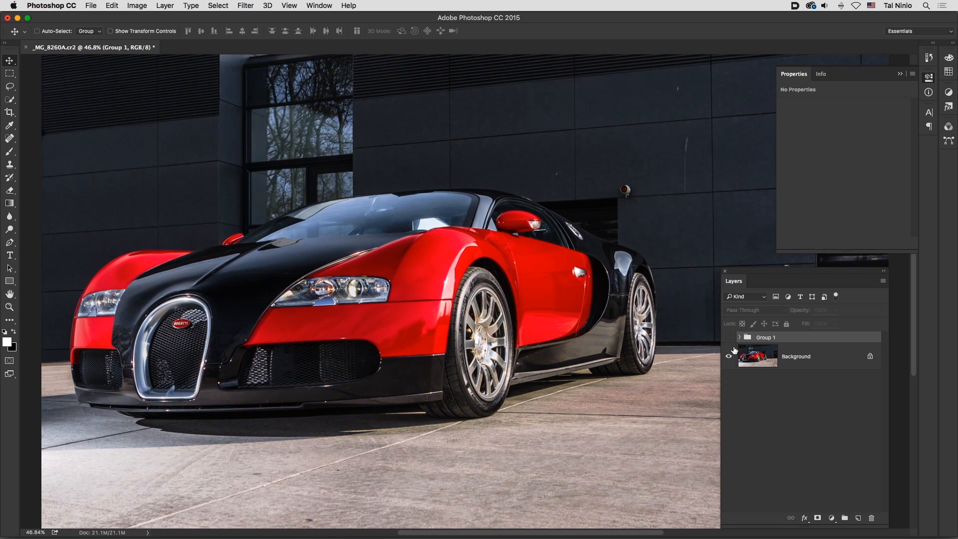
pyautogui.click(756, 359)
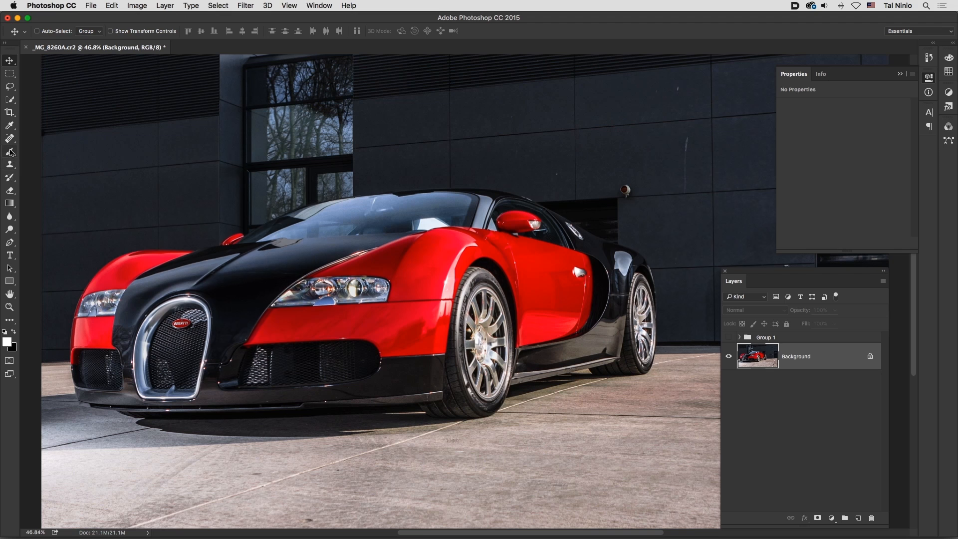
pyautogui.click(10, 125)
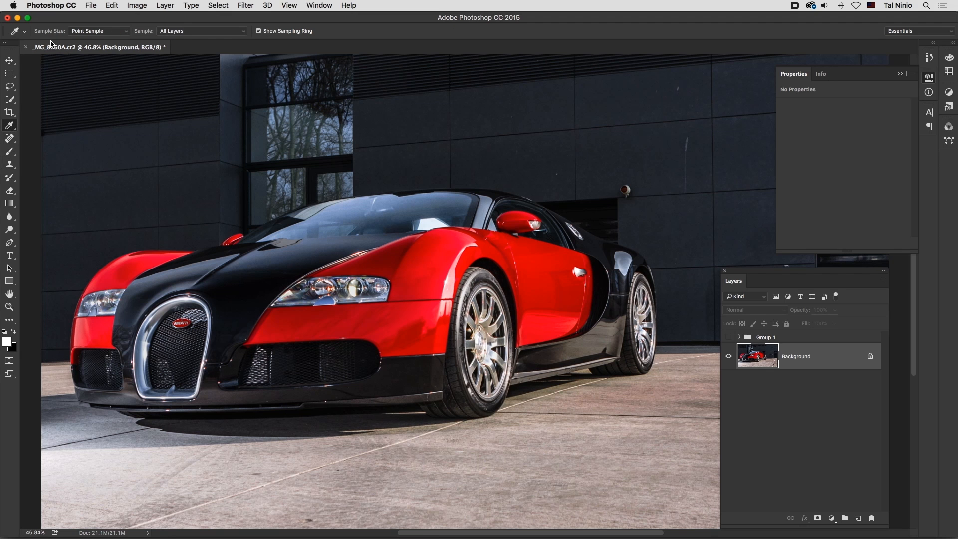
pyautogui.click(122, 31)
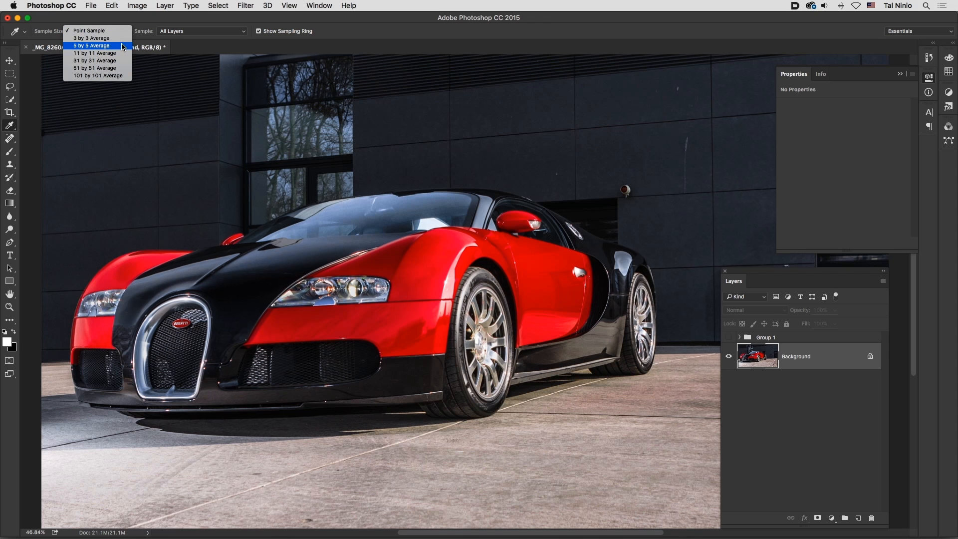
pyautogui.click(123, 46)
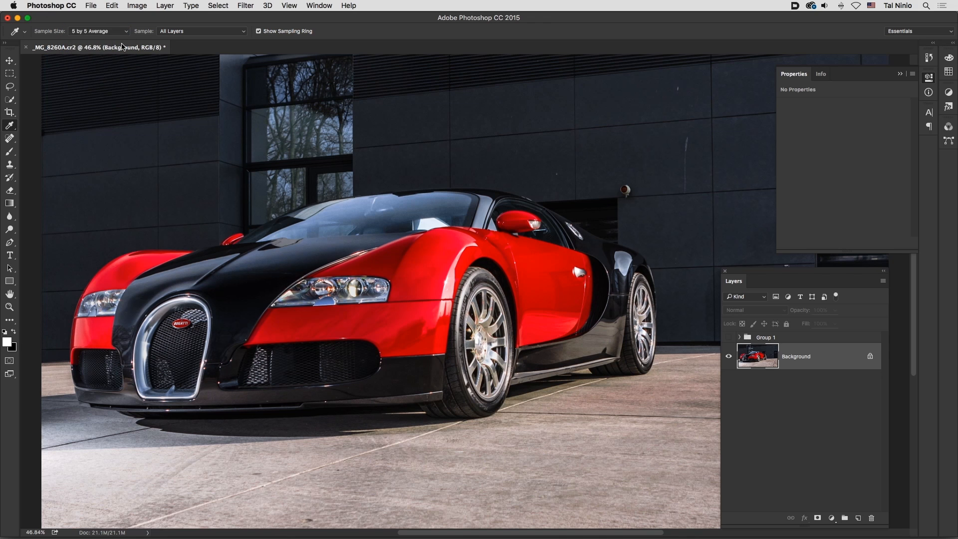
# Step: Select all the car's red body panels and both mirrors on the Background layer with a 35 px Quick Selection brush
pyautogui.click(11, 100)
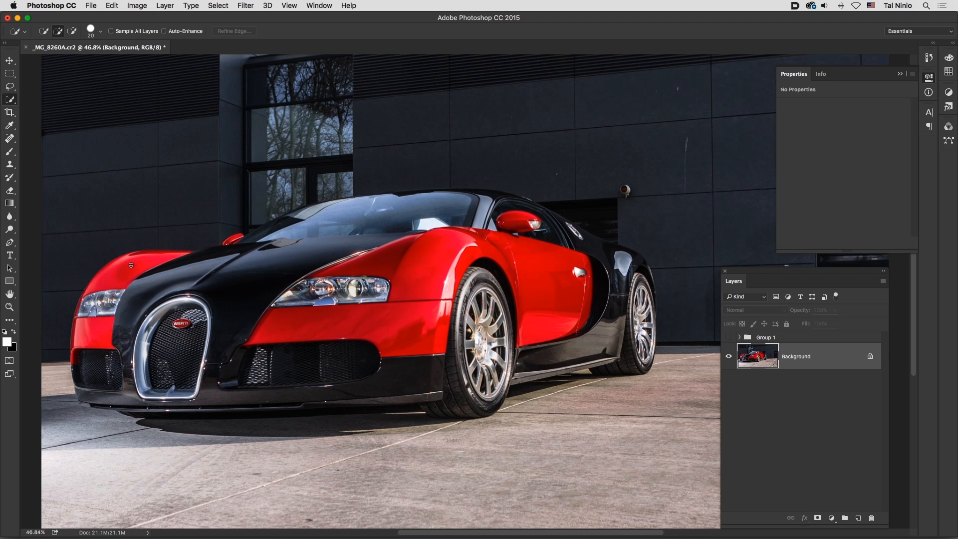
pyautogui.press(']')
pyautogui.press(']')
pyautogui.press(']')
pyautogui.press(']')
pyautogui.press('[')
pyautogui.moveTo(127, 266)
pyautogui.mouseDown()
pyautogui.moveTo(118, 273)
pyautogui.moveTo(154, 252)
pyautogui.mouseUp()
pyautogui.click(232, 242)
pyautogui.moveTo(358, 265)
pyautogui.mouseDown()
pyautogui.moveTo(500, 242)
pyautogui.moveTo(470, 238)
pyautogui.moveTo(532, 253)
pyautogui.moveTo(440, 287)
pyautogui.moveTo(465, 253)
pyautogui.moveTo(428, 332)
pyautogui.moveTo(310, 326)
pyautogui.mouseUp()
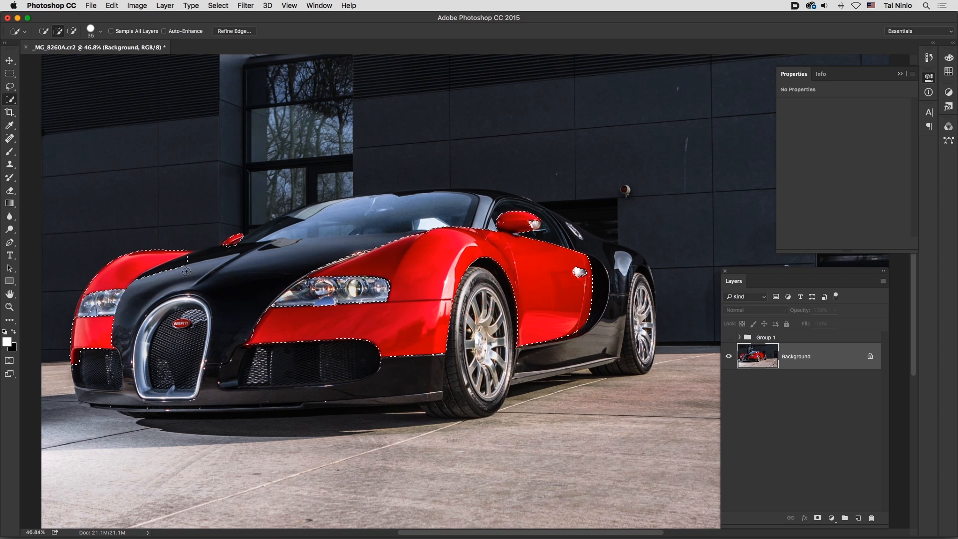
pyautogui.press('alt')
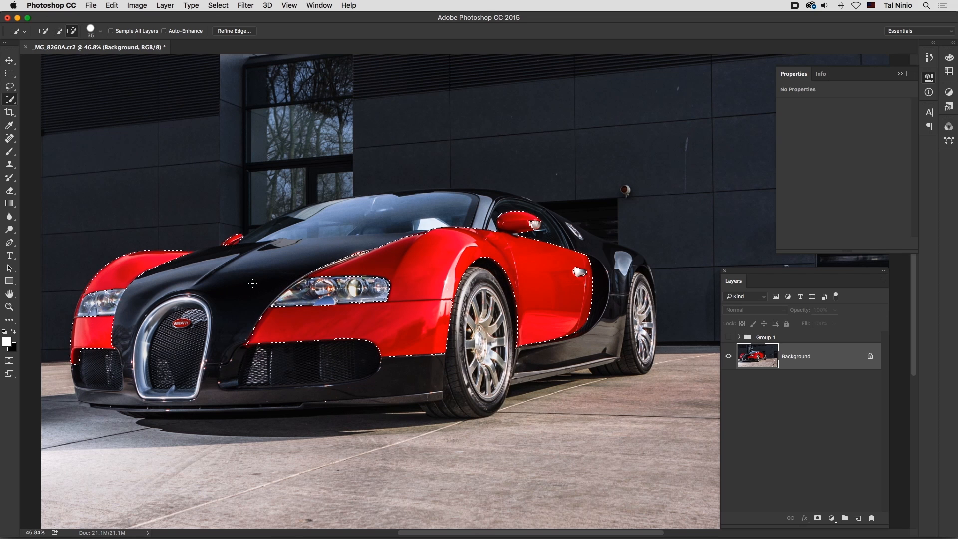
pyautogui.press('alt')
pyautogui.press('alt')
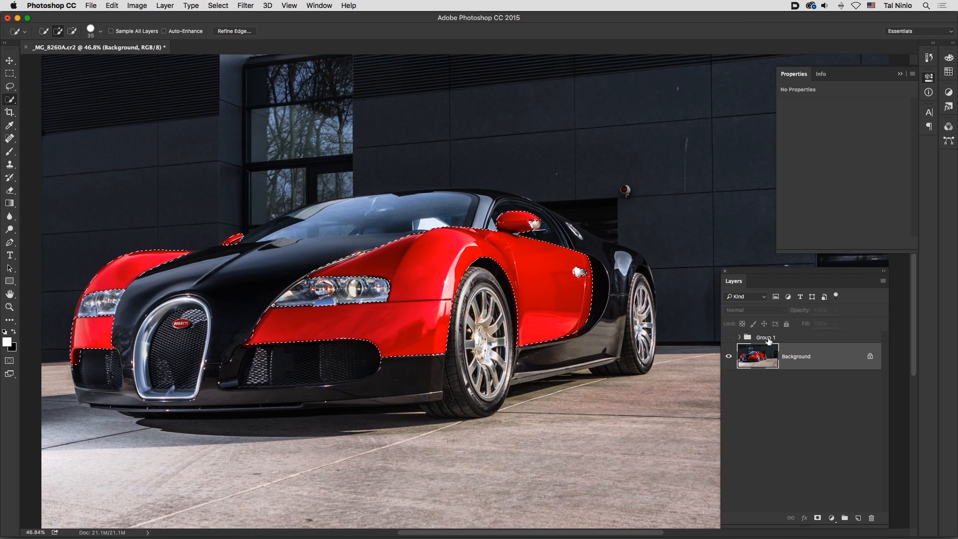
# Step: Show the adjustment group again and mask it to the selected red bodywork
pyautogui.click(729, 337)
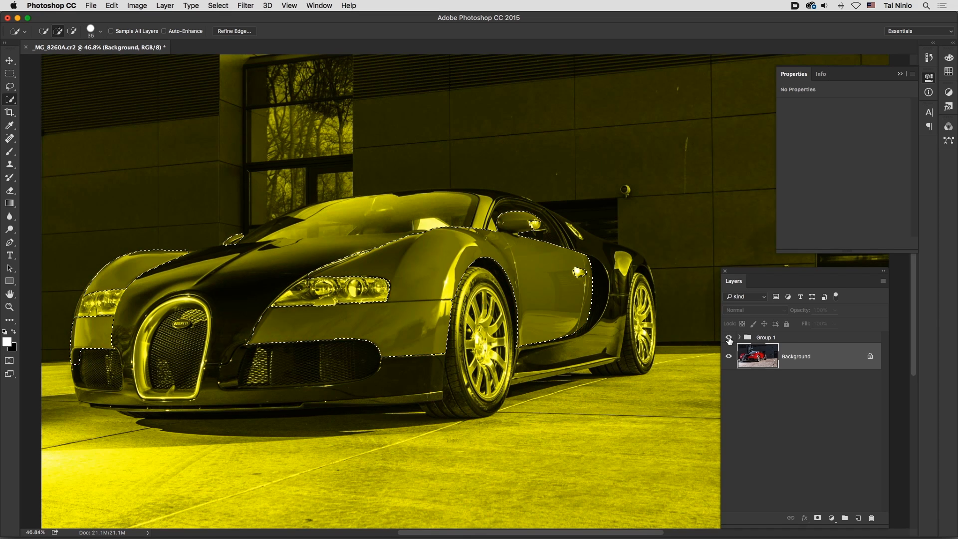
pyautogui.click(788, 341)
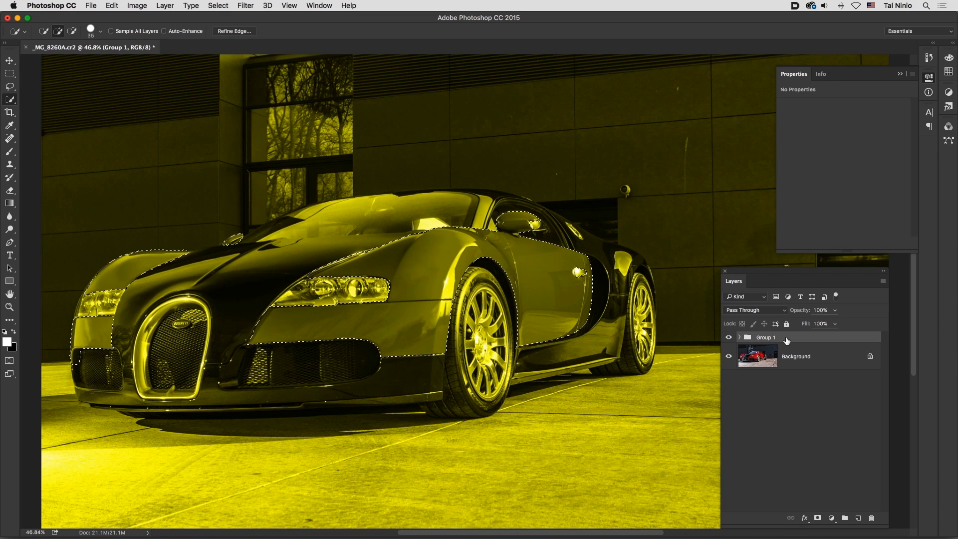
pyautogui.click(818, 518)
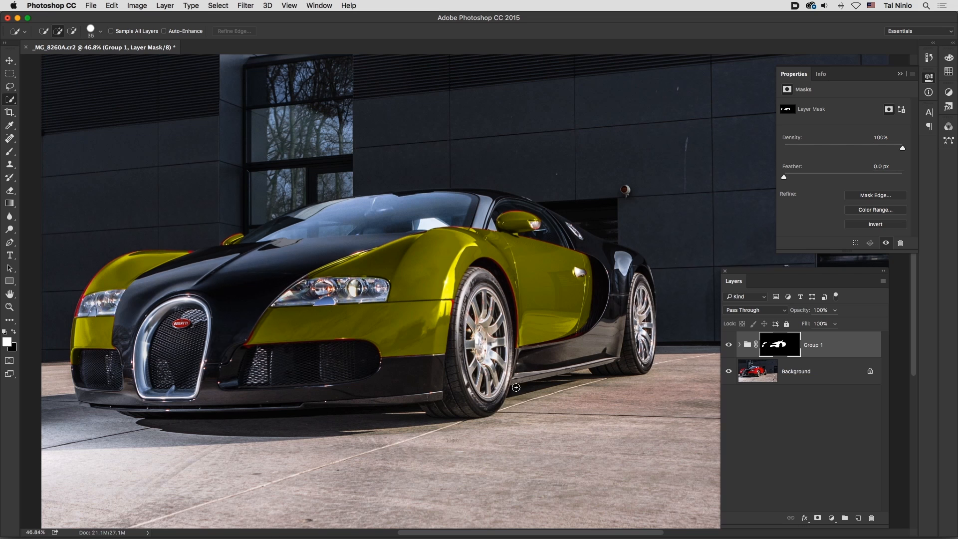
# Step: Paint white on the group mask with a brush of up to 20 px to cover the red fringes along the front bumper and grille edges
pyautogui.moveTo(296, 346); pyautogui.dragTo(321, 341)
pyautogui.keyDown('super'); pyautogui.click(261, 340); pyautogui.keyUp('super')
pyautogui.keyDown('super'); pyautogui.click(261, 340); pyautogui.keyUp('super')
pyautogui.keyDown('super'); pyautogui.click(260, 339); pyautogui.keyUp('super')
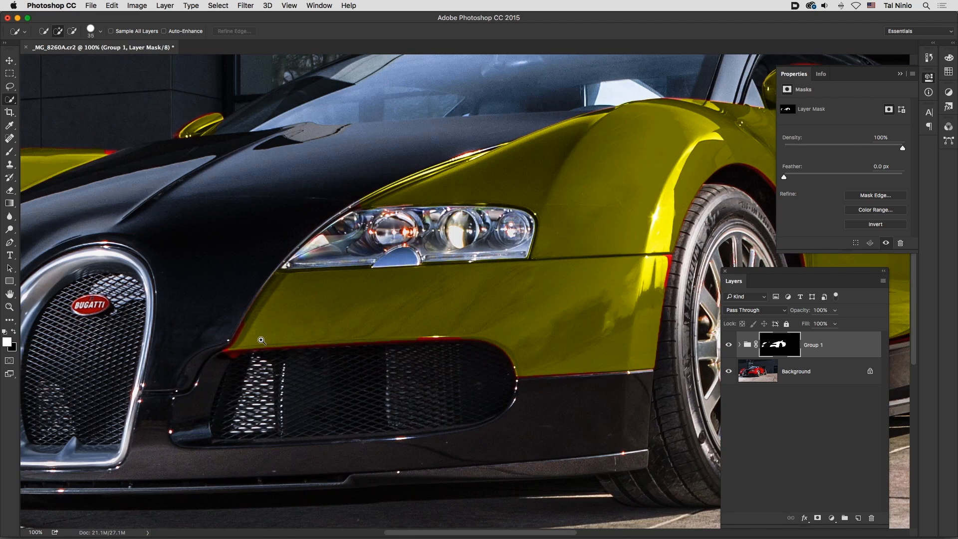
pyautogui.keyDown('super'); pyautogui.click(261, 340); pyautogui.keyUp('super')
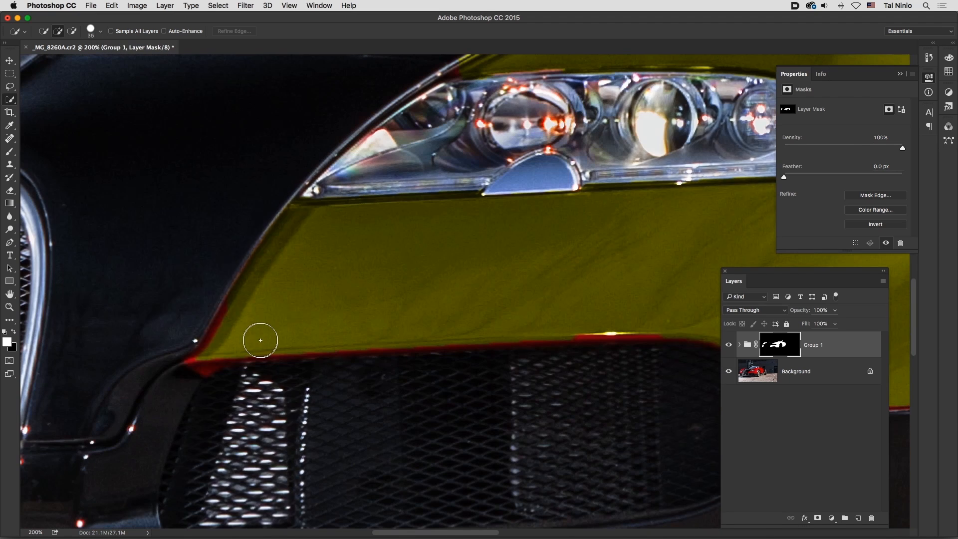
pyautogui.click(10, 152)
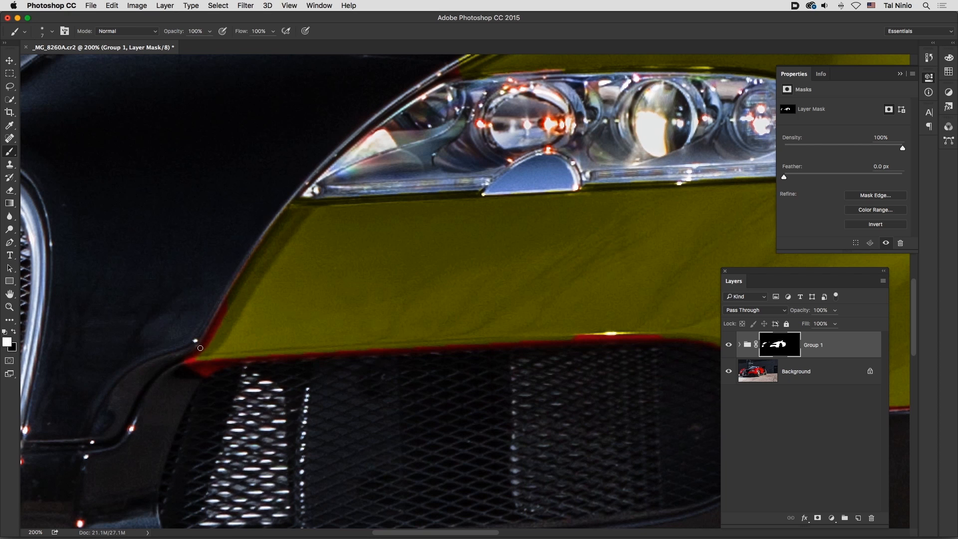
pyautogui.moveTo(199, 354); pyautogui.dragTo(231, 298)
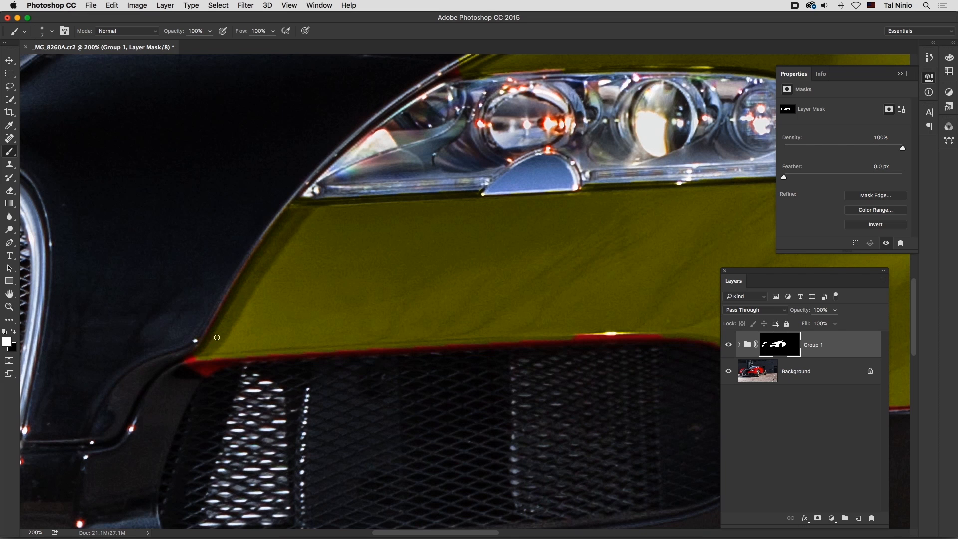
pyautogui.press(']')
pyautogui.press(']')
pyautogui.press(']')
pyautogui.press(']')
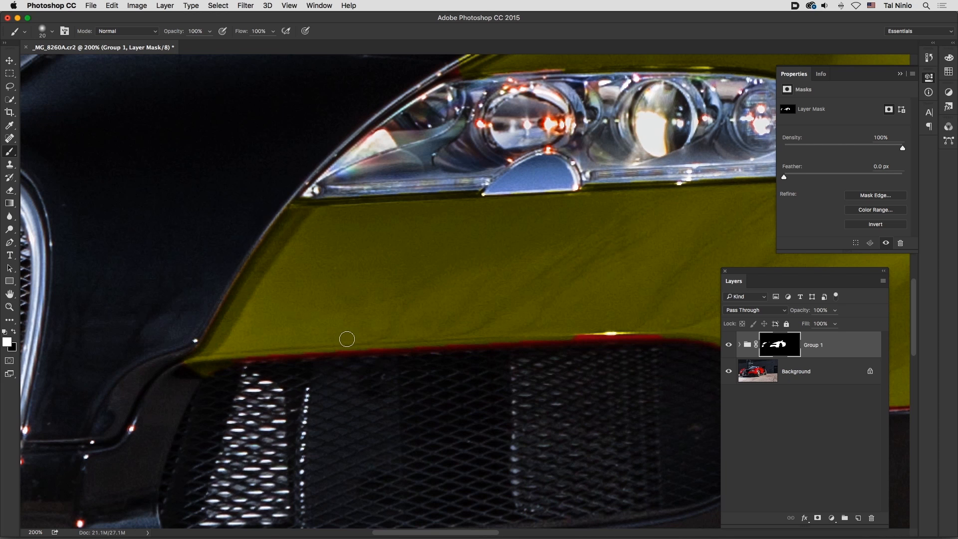
pyautogui.keyDown('shift'); pyautogui.click(661, 333); pyautogui.keyUp('shift')
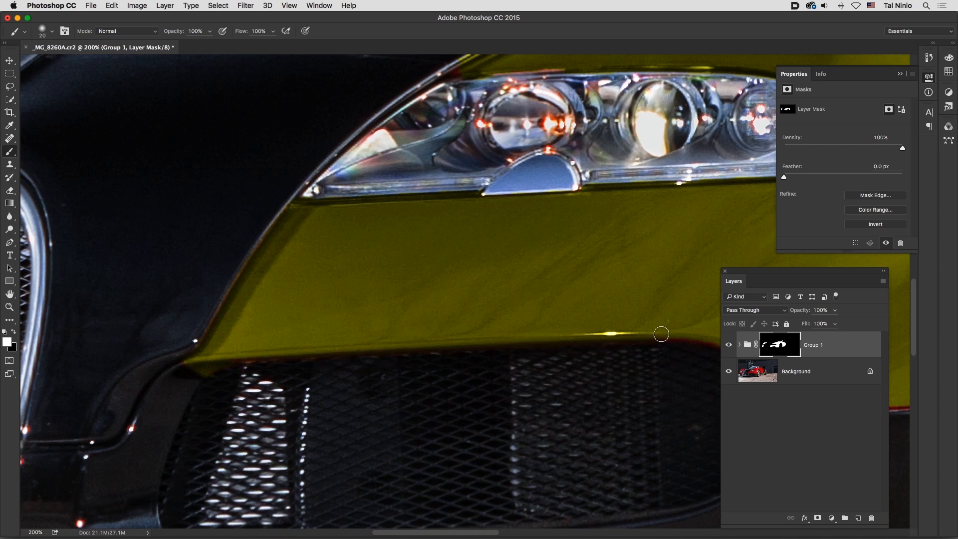
pyautogui.moveTo(549, 348); pyautogui.dragTo(309, 346)
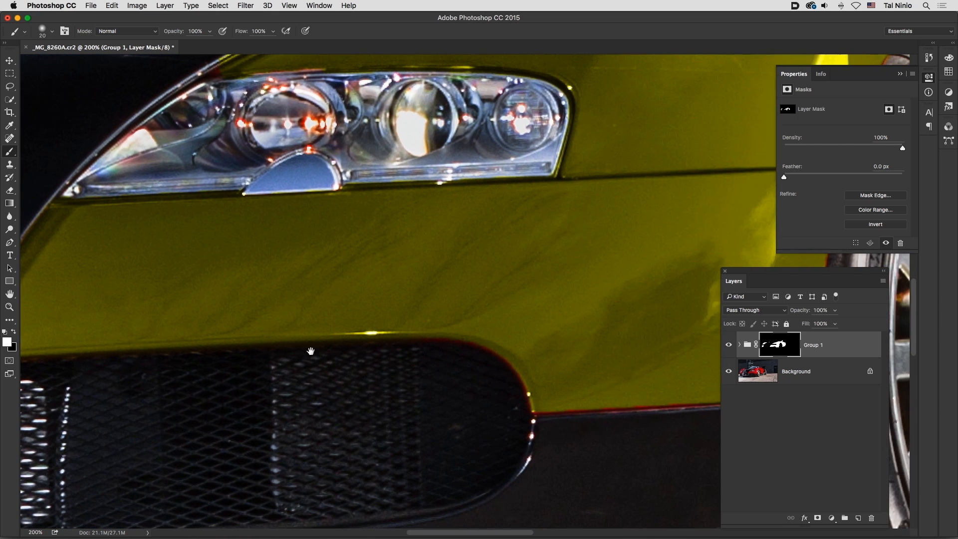
pyautogui.keyDown('shift'); pyautogui.click(471, 333); pyautogui.keyUp('shift')
pyautogui.hscroll(10, 514, 349)
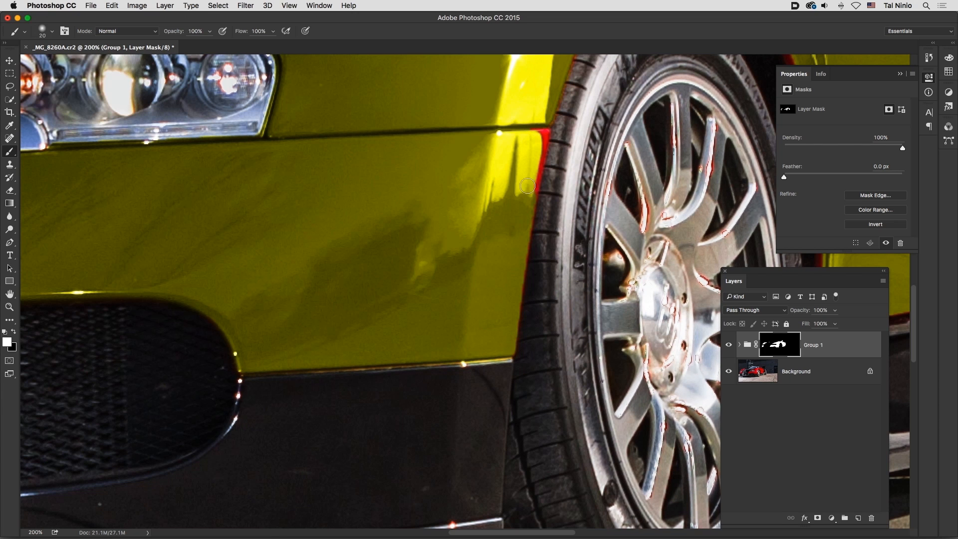
# Step: Refine the group mask around the front wheel, painting white over the red fringe beside the tire and black along the tire's edge
pyautogui.keyDown('shift'); pyautogui.click(540, 135); pyautogui.keyUp('shift')
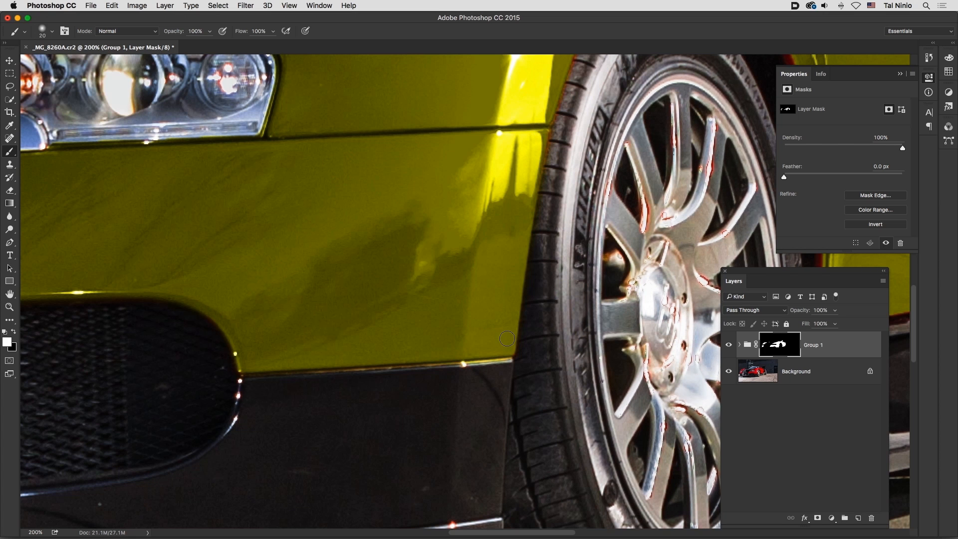
pyautogui.moveTo(507, 159); pyautogui.dragTo(387, 367)
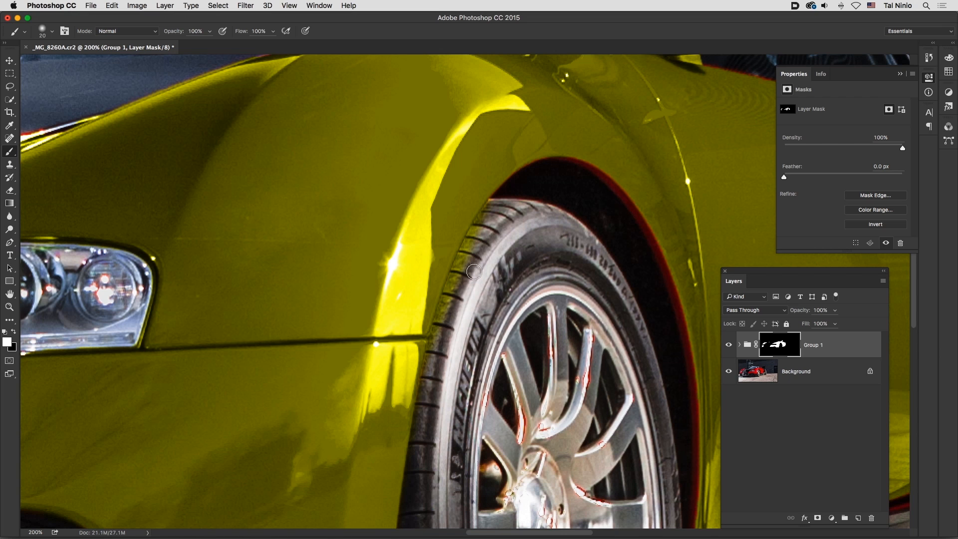
pyautogui.press('x')
pyautogui.moveTo(439, 341)
pyautogui.mouseDown()
pyautogui.moveTo(458, 269)
pyautogui.moveTo(495, 208)
pyautogui.mouseUp()
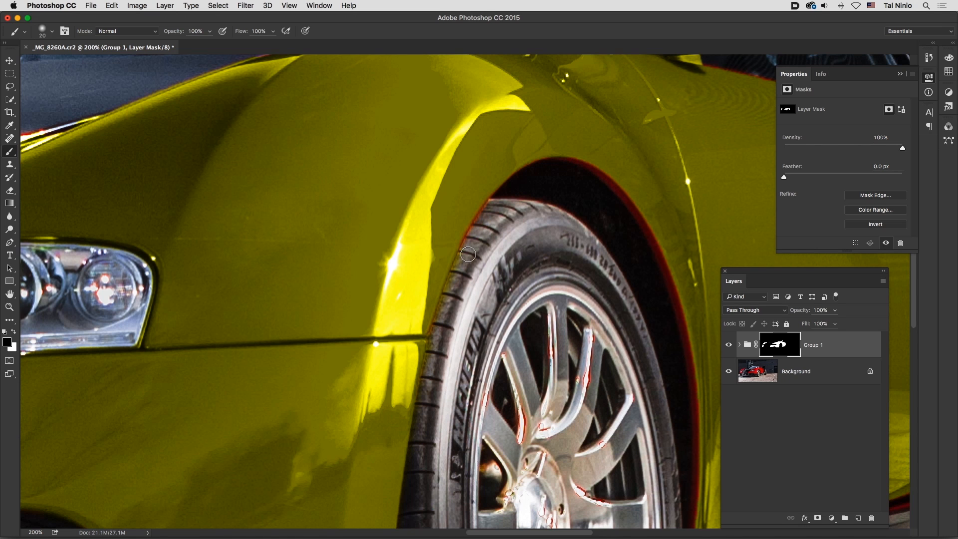
pyautogui.press('x')
pyautogui.press('super+0')
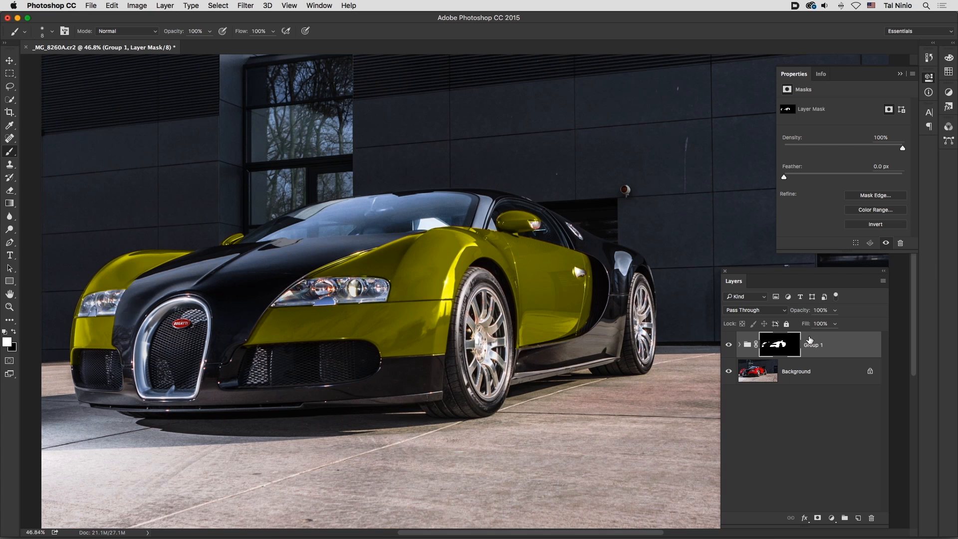
# Step: Brighten the yellow bodywork by raising the midtones of the group's Curves layer and adding a control point in the shadows
pyautogui.click(740, 345)
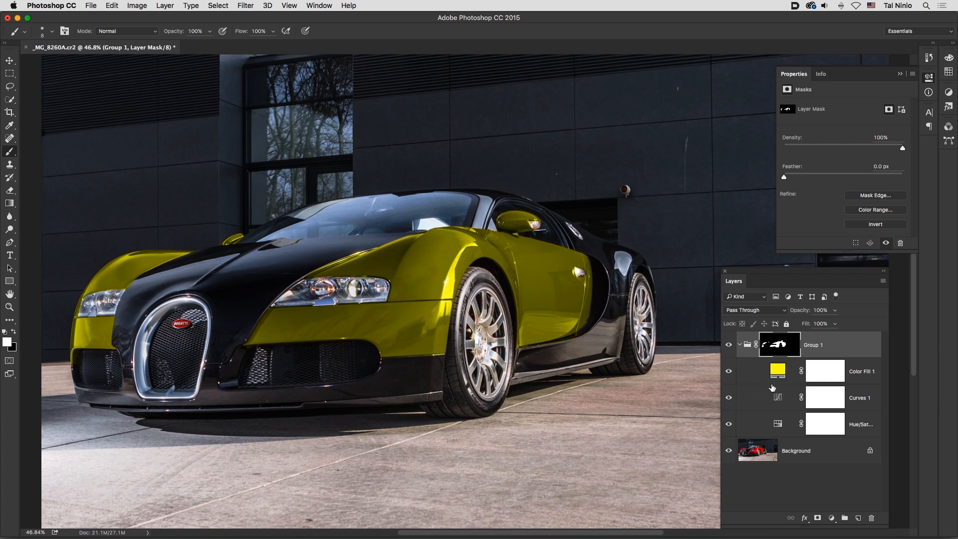
pyautogui.click(779, 398)
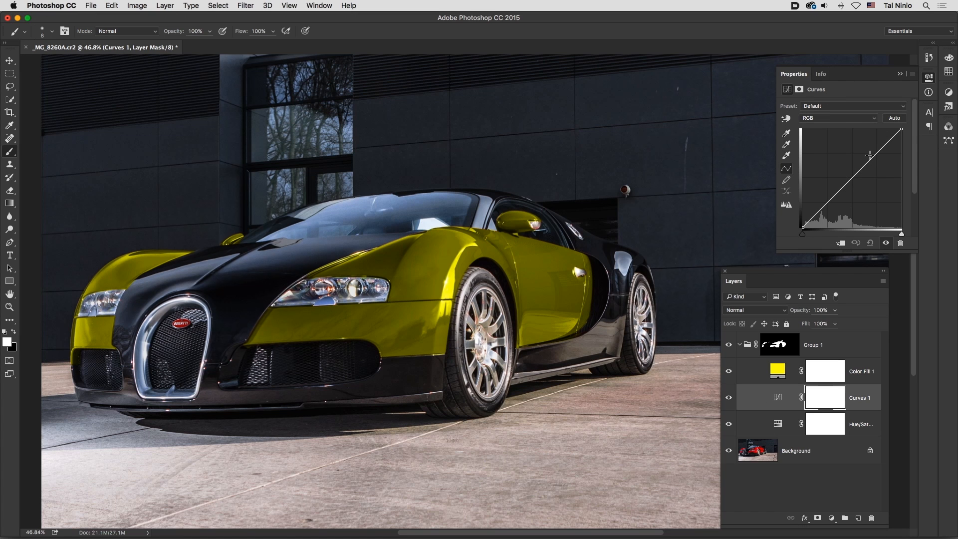
pyautogui.moveTo(851, 179); pyautogui.dragTo(850, 163)
pyautogui.click(821, 204)
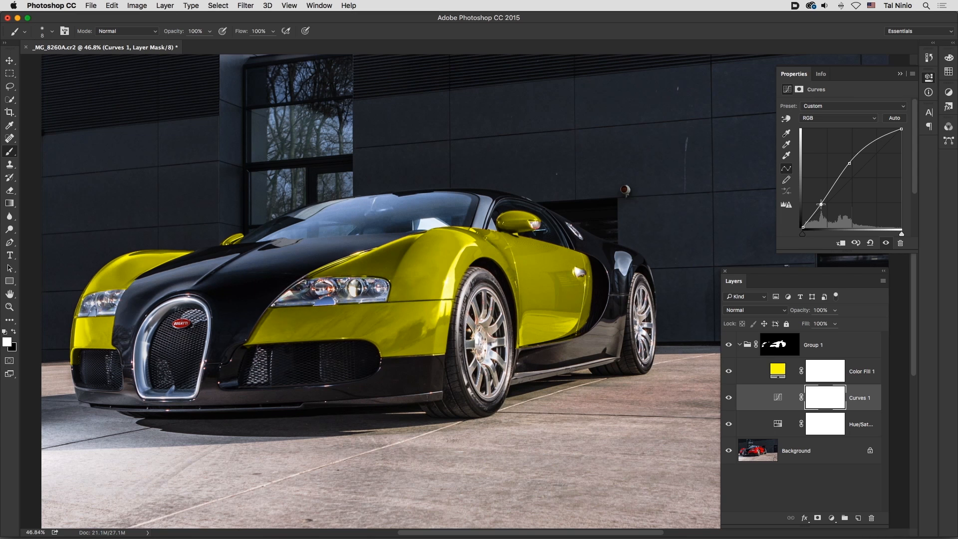
# Step: Change the group's solid color fill from yellow to a pure, fully saturated blue so the bodywork is recolored
pyautogui.moveTo(820, 204); pyautogui.dragTo(821, 204)
pyautogui.doubleClick(777, 371)
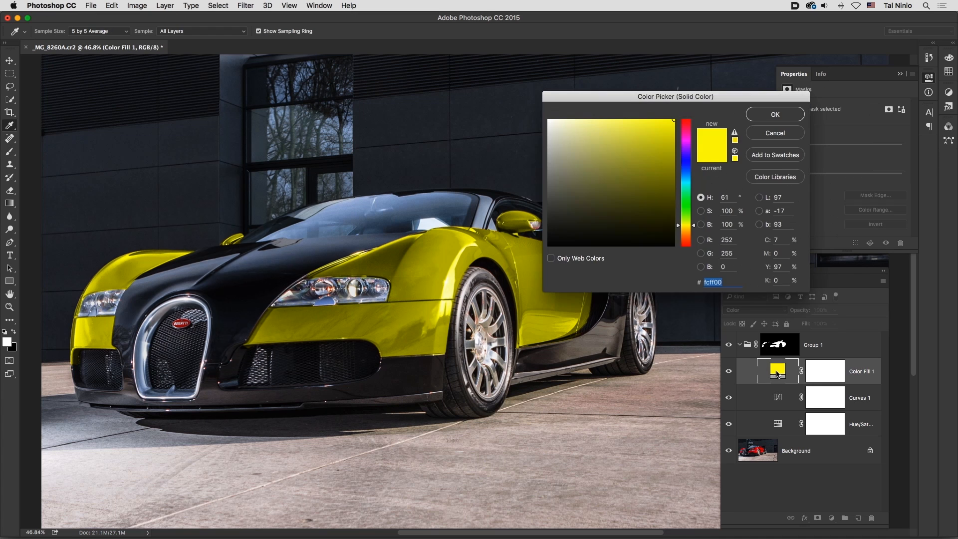
pyautogui.click(687, 159)
pyautogui.moveTo(692, 160); pyautogui.dragTo(692, 161)
pyautogui.click(759, 116)
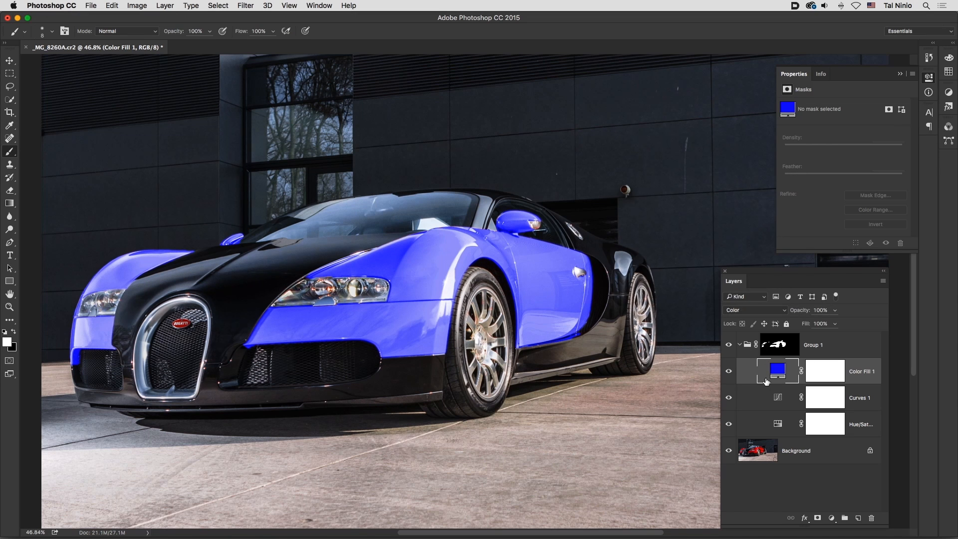
# Step: Reset the group's Curves layer to the Default preset and reshape it into an S-curve with darker shadows and brighter highlights
pyautogui.click(777, 402)
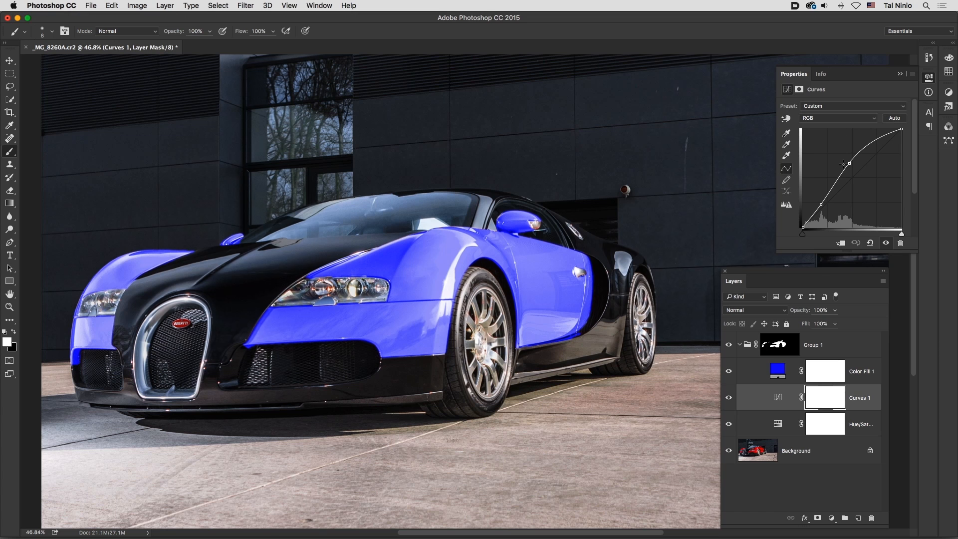
pyautogui.click(861, 106)
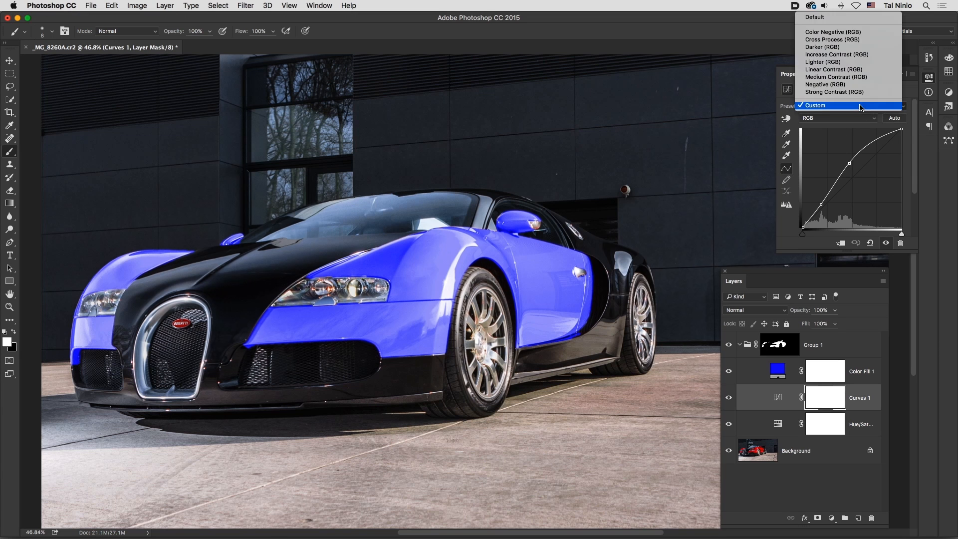
pyautogui.click(841, 21)
pyautogui.click(854, 181)
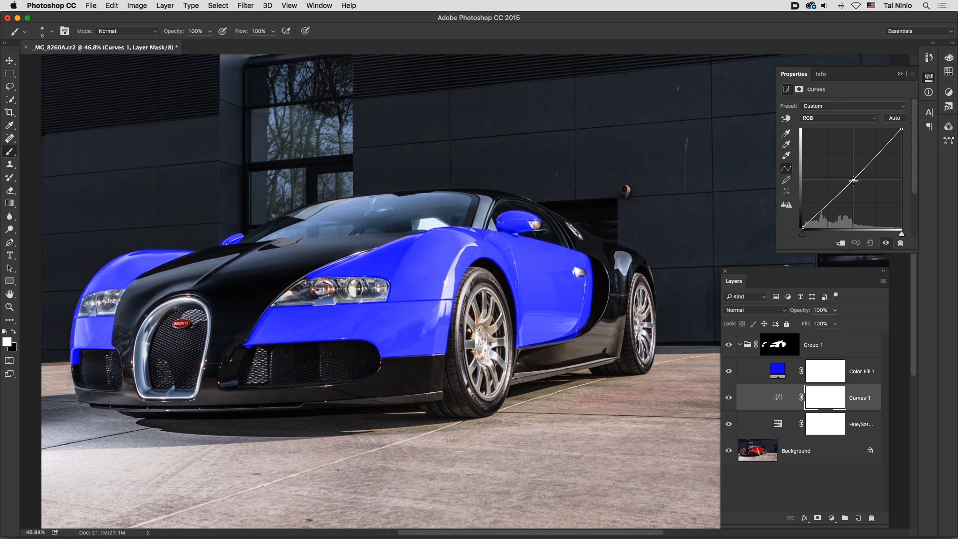
pyautogui.moveTo(853, 181); pyautogui.dragTo(828, 214)
pyautogui.moveTo(873, 162); pyautogui.dragTo(872, 155)
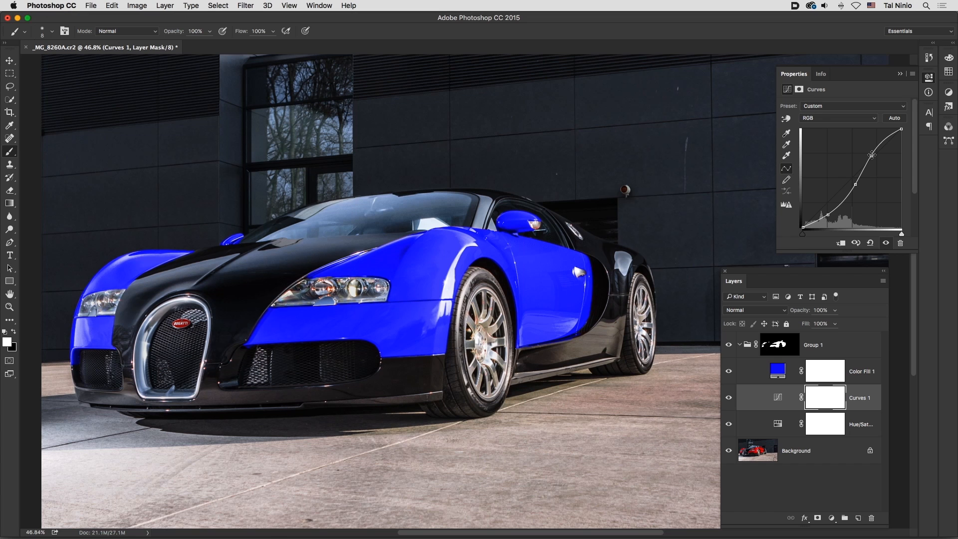
# Step: Stamp all visible layers into a new merged layer above the adjustment group, keeping the original layers
pyautogui.press('super+minus')
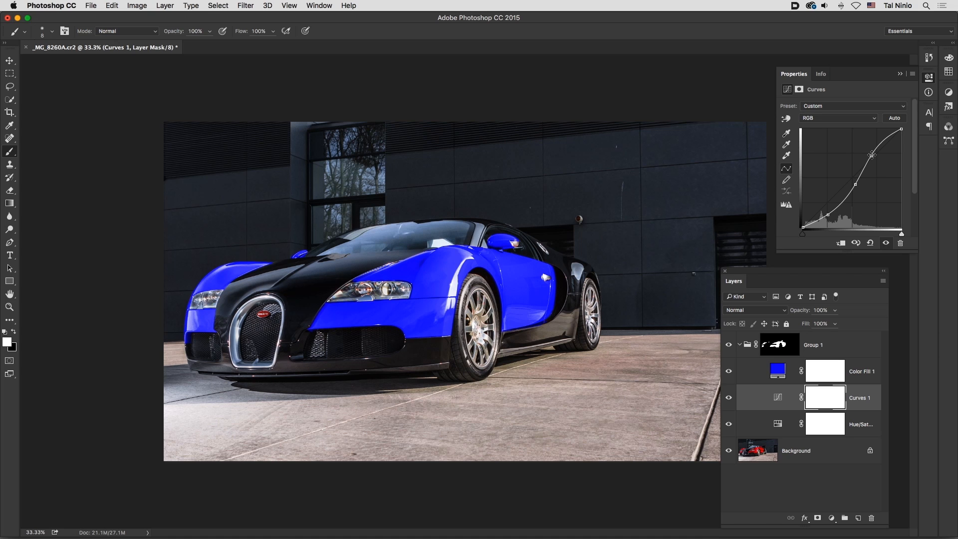
pyautogui.click(838, 344)
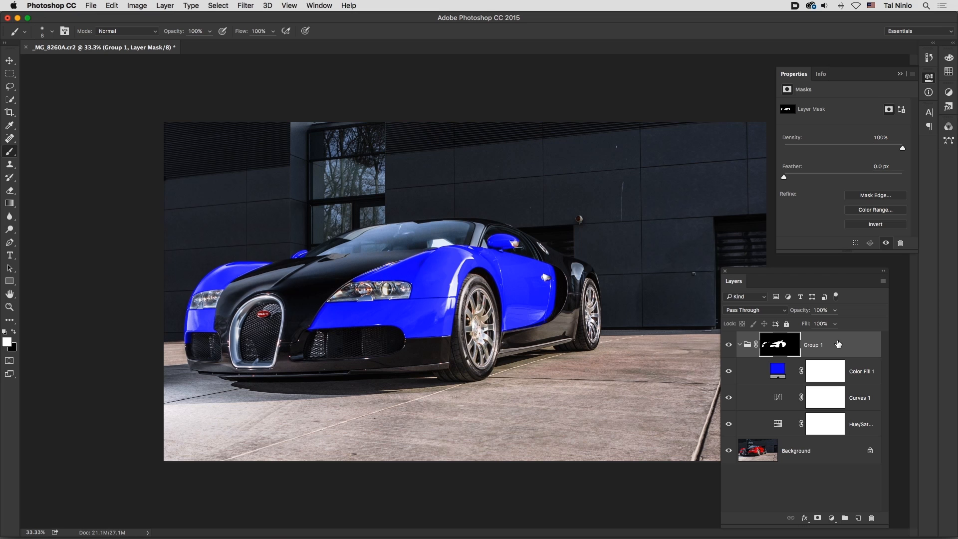
pyautogui.click(166, 6)
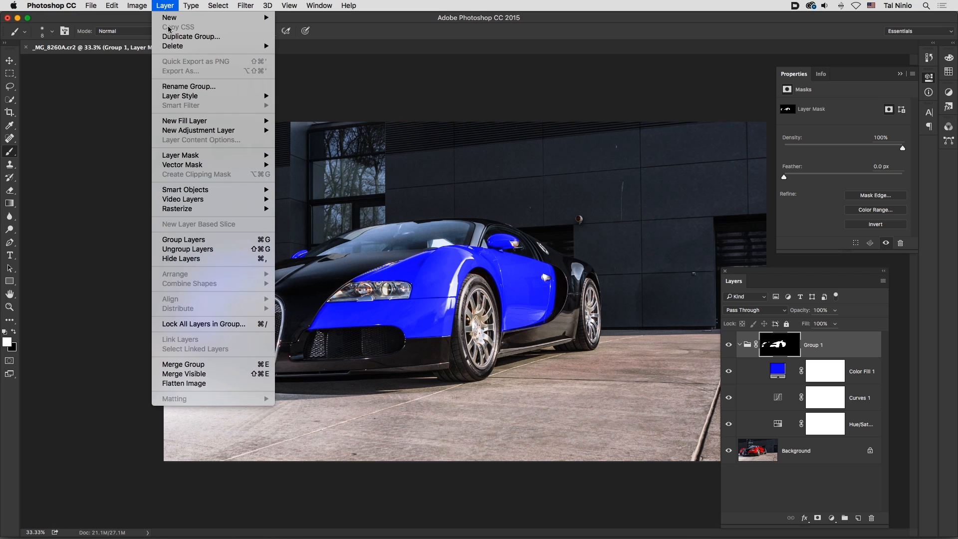
pyautogui.keyDown('alt'); pyautogui.click(188, 375); pyautogui.keyUp('alt')
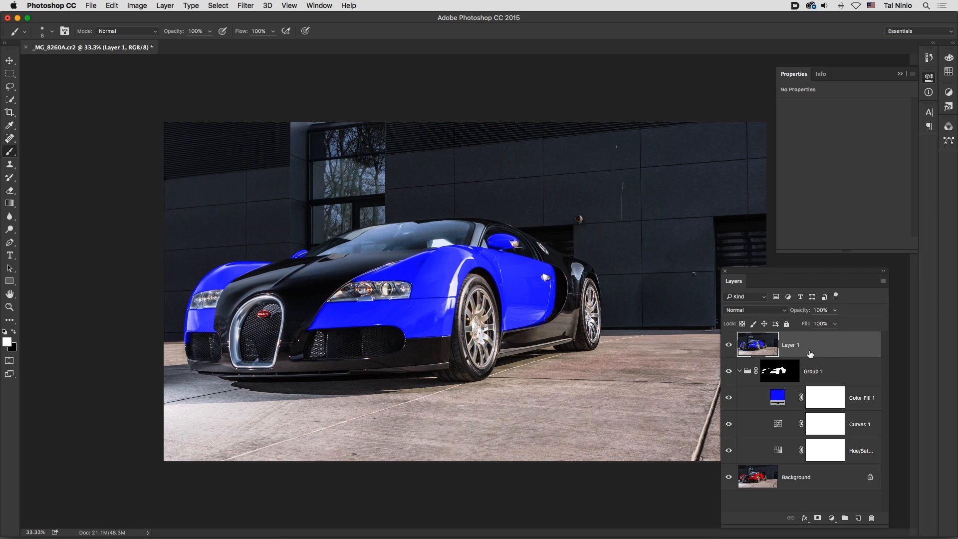
# Step: Convert the merged layer into a smart object for smart filters
pyautogui.click(246, 6)
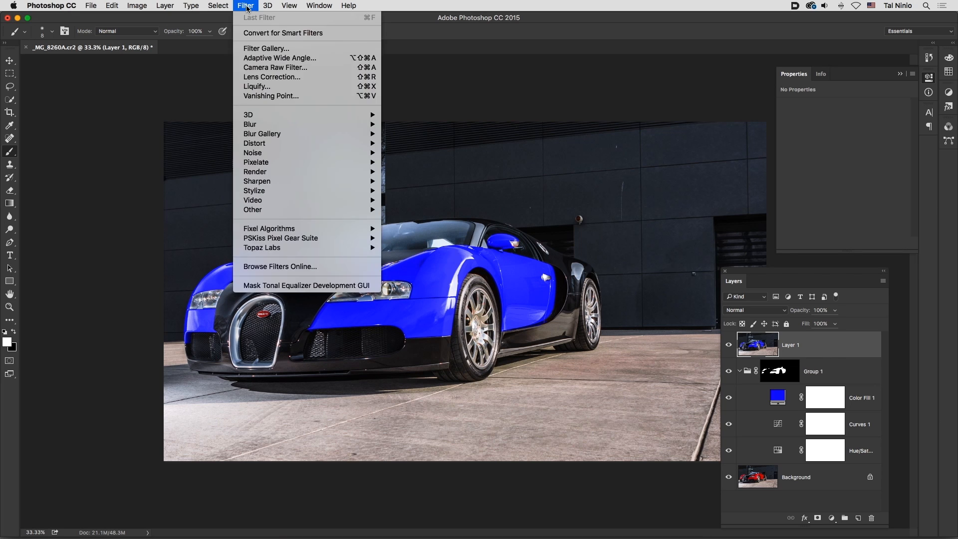
pyautogui.click(255, 35)
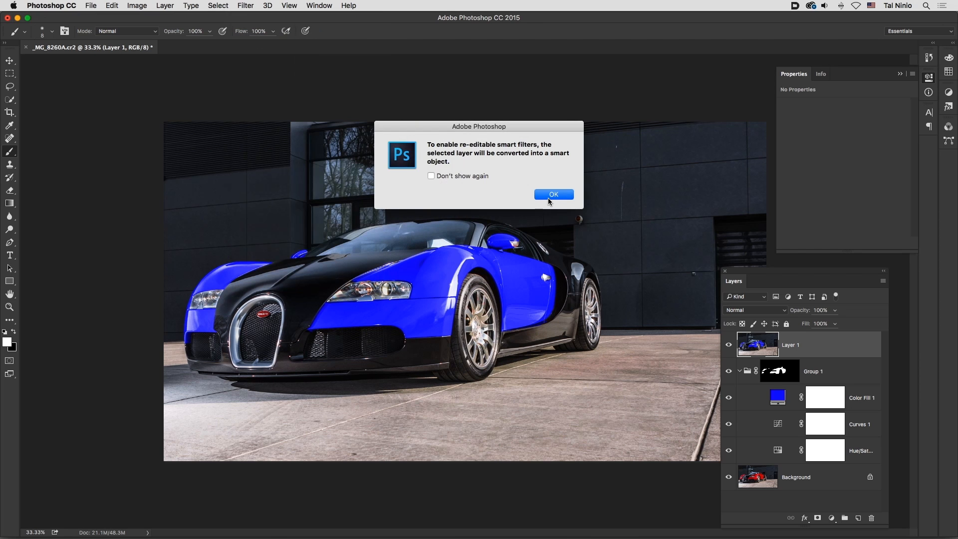
pyautogui.click(548, 195)
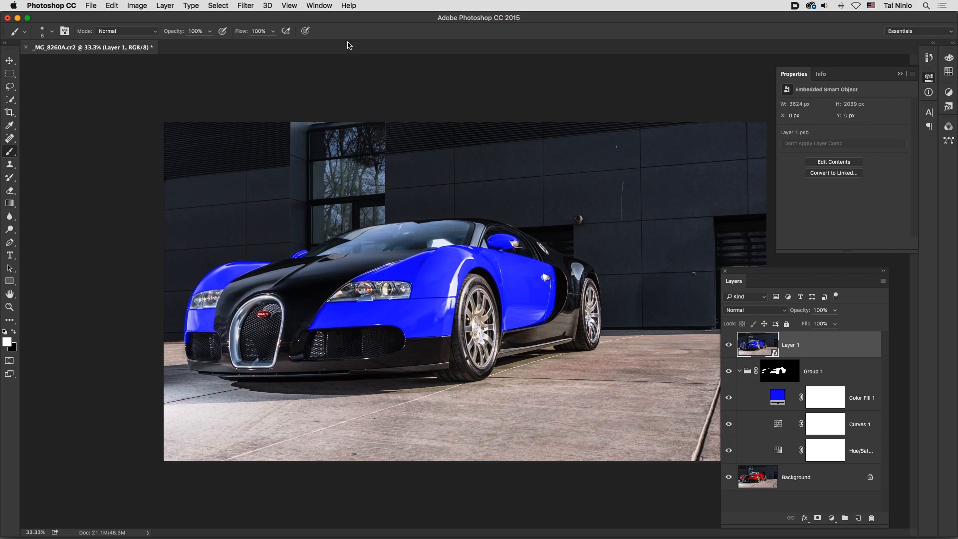
# Step: Start an Unsharp Mask filter on the smart object with an Amount of 25% and a Radius of 75 pixels
pyautogui.click(247, 6)
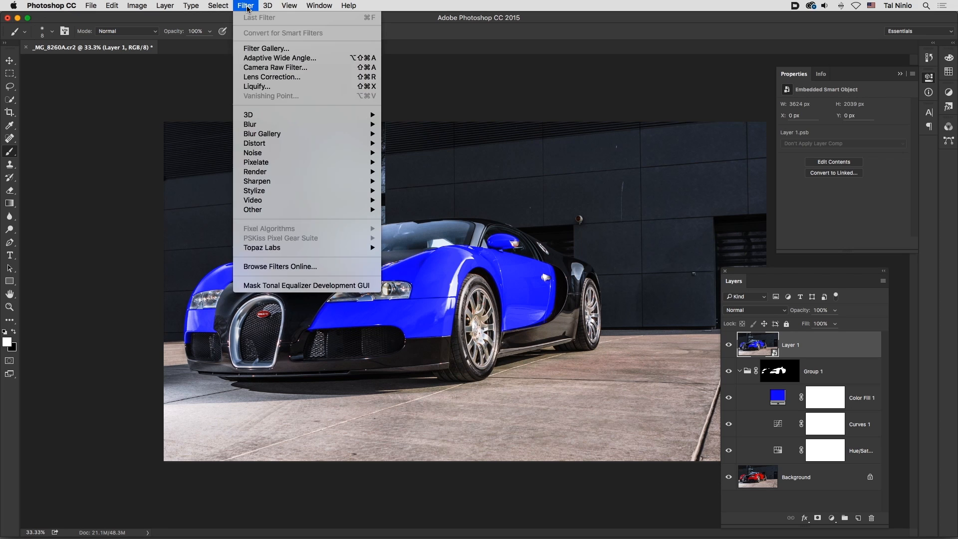
pyautogui.moveTo(274, 185)
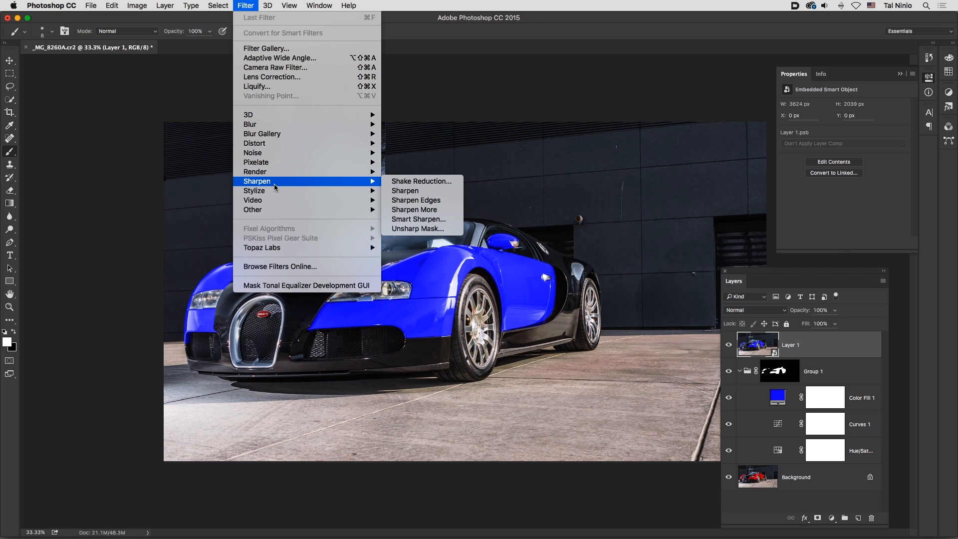
pyautogui.click(244, 6)
pyautogui.click(244, 6)
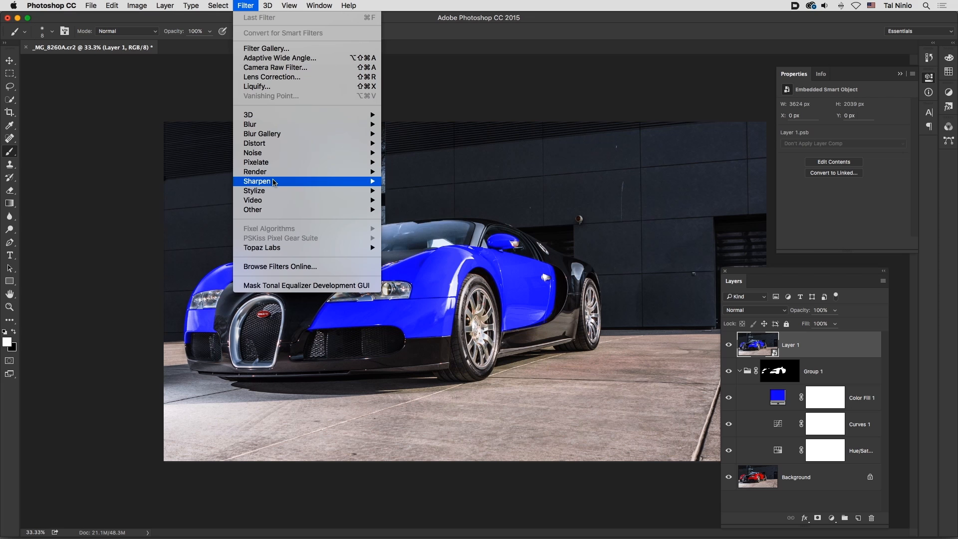
pyautogui.moveTo(274, 182)
pyautogui.click(417, 229)
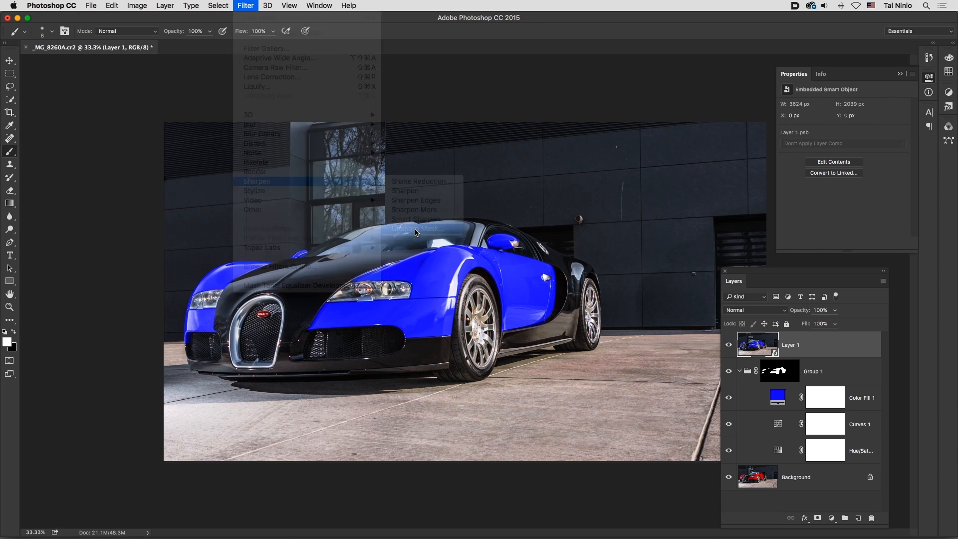
pyautogui.moveTo(455, 159); pyautogui.dragTo(622, 61)
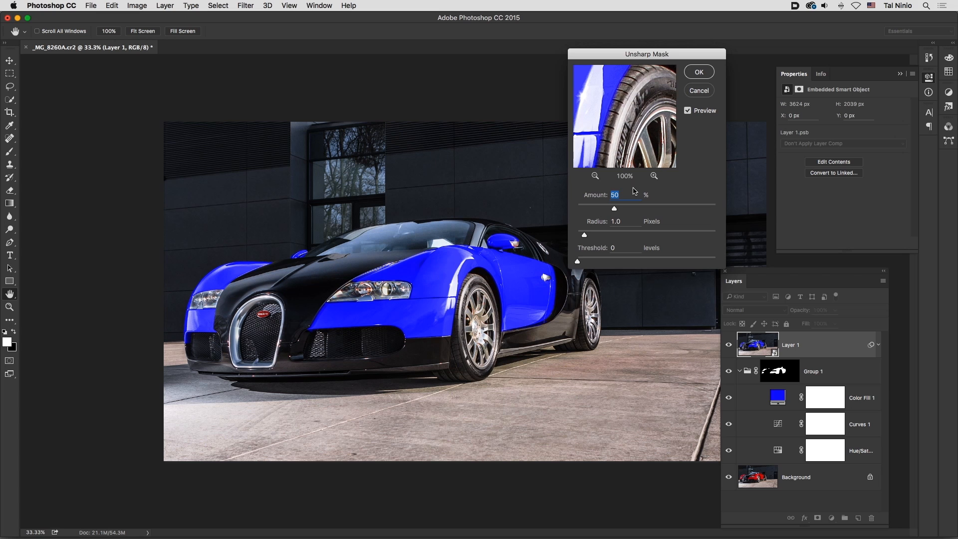
pyautogui.write('25')
pyautogui.press('Tab')
pyautogui.write('75')
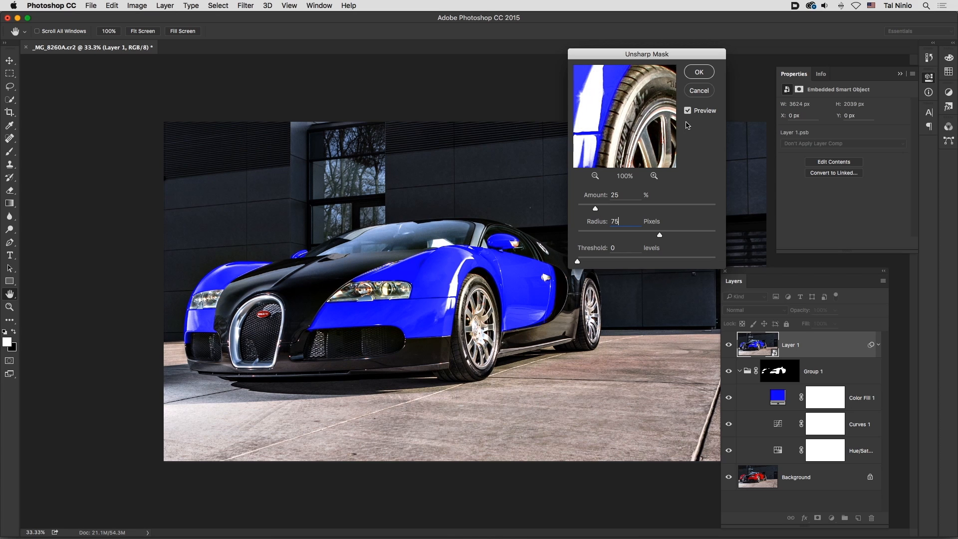
# Step: Compare the image with the filter preview off and on, set the Threshold to 3 levels, and apply the Unsharp Mask
pyautogui.click(689, 111)
pyautogui.click(689, 111)
pyautogui.click(688, 110)
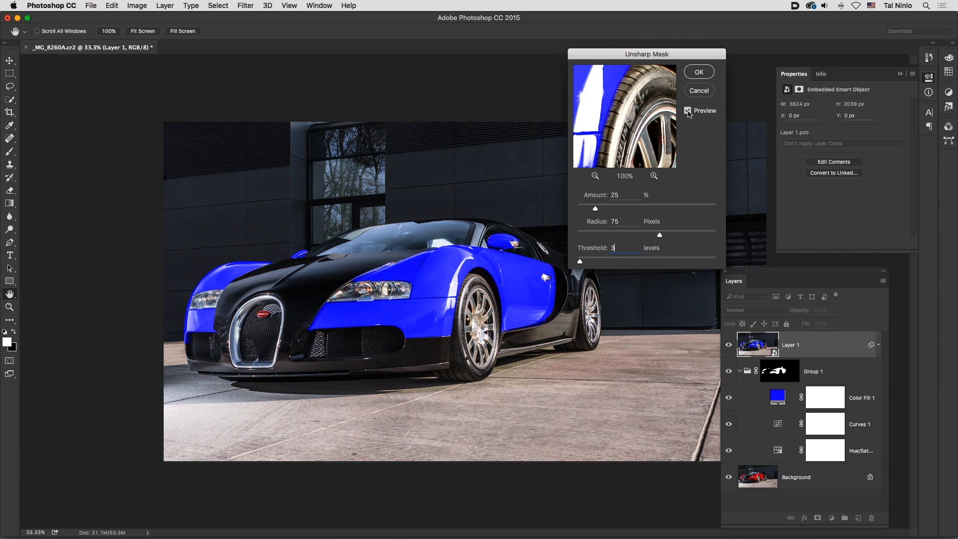
pyautogui.click(700, 75)
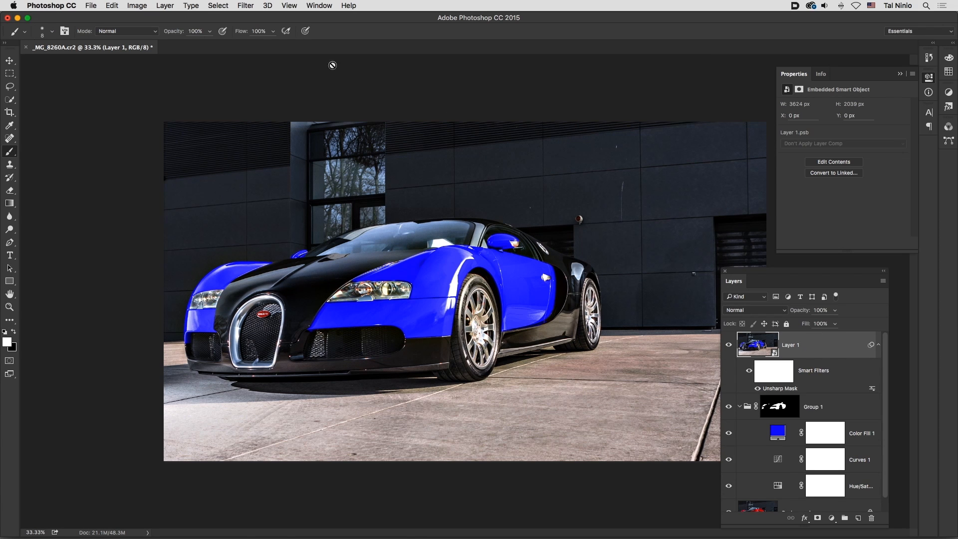
# Step: Apply Smart Sharpen to the smart object with Amount 120%, Radius 0.2 px, Reduce Noise 10% and Remove set to Lens Blur
pyautogui.click(251, 7)
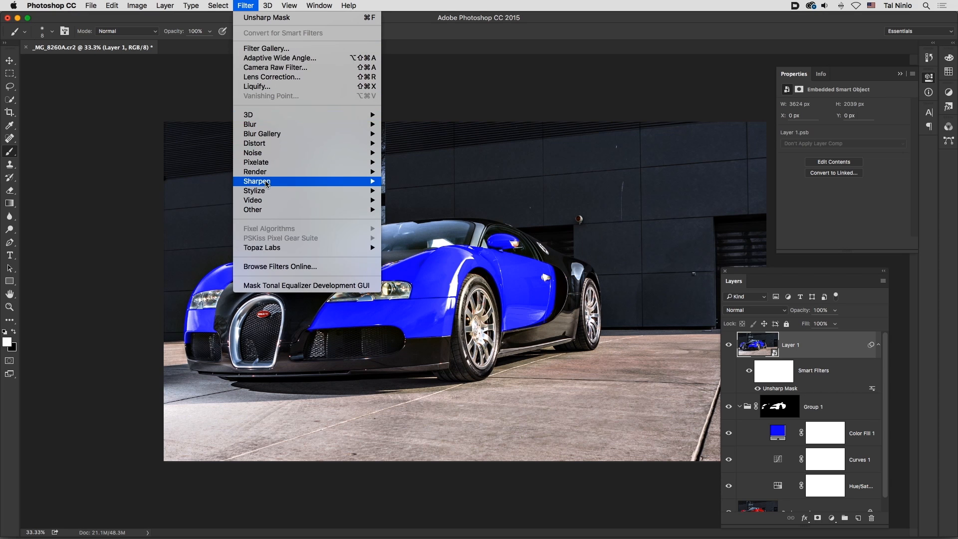
pyautogui.moveTo(266, 185)
pyautogui.click(419, 219)
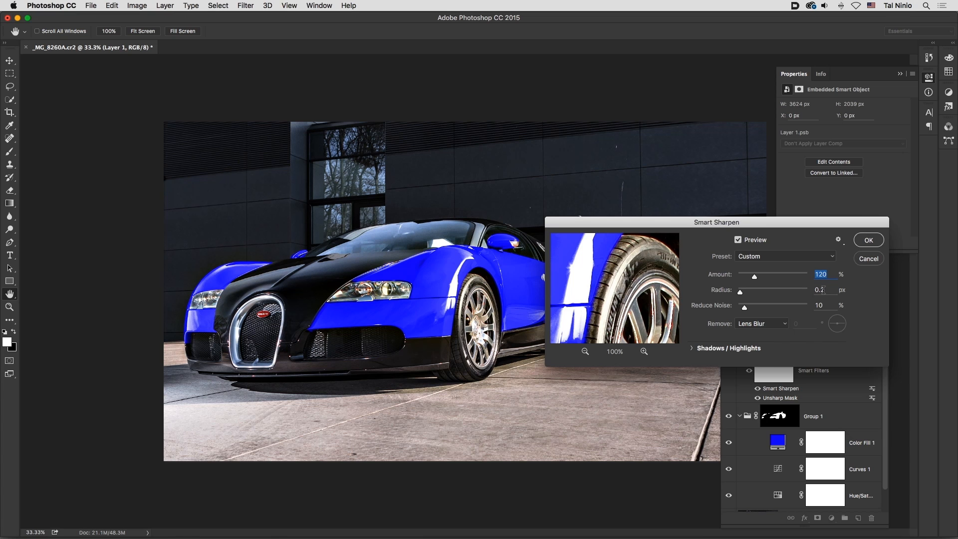
pyautogui.click(867, 242)
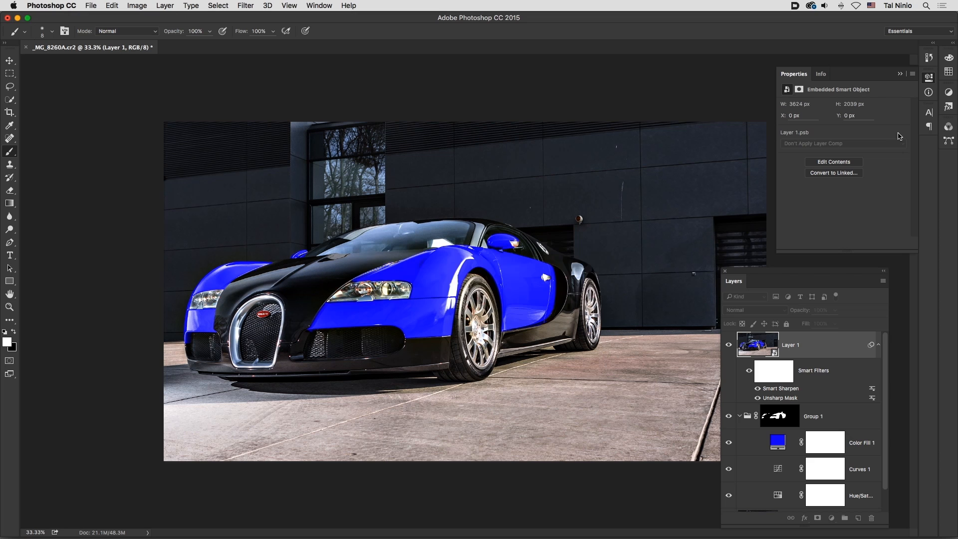
# Step: Take a history snapshot of the sharpened blue car and compare it with the original red photo, ending on the snapshot
pyautogui.click(929, 59)
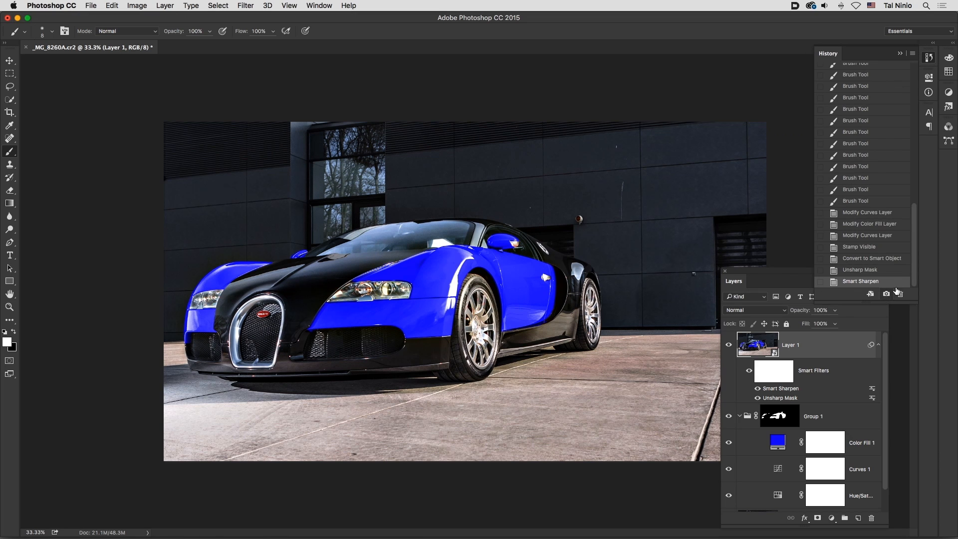
pyautogui.moveTo(914, 255); pyautogui.dragTo(913, 112)
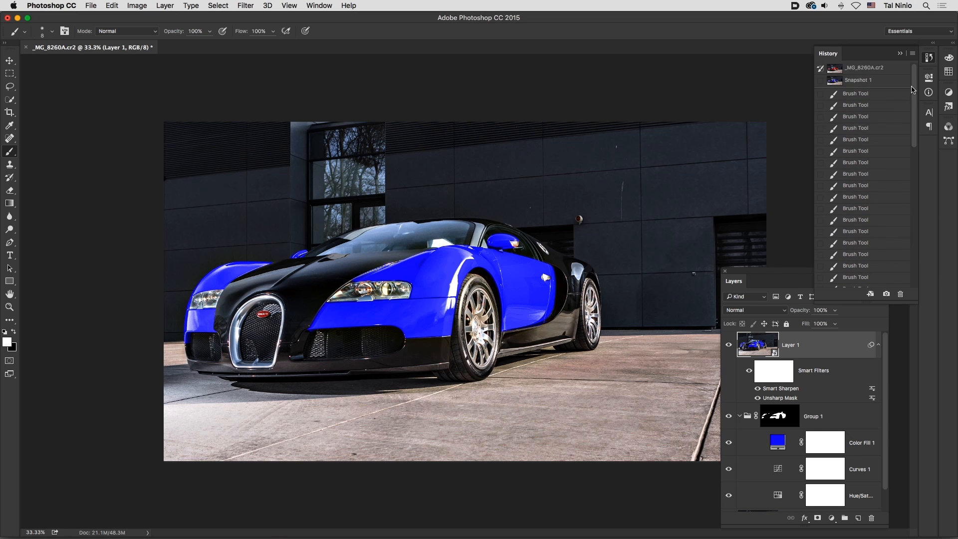
pyautogui.click(874, 70)
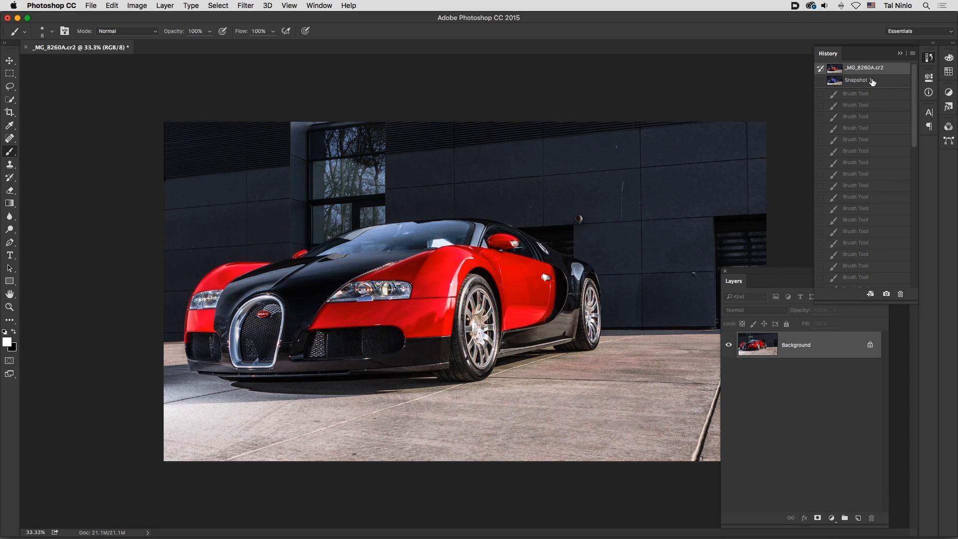
pyautogui.click(872, 81)
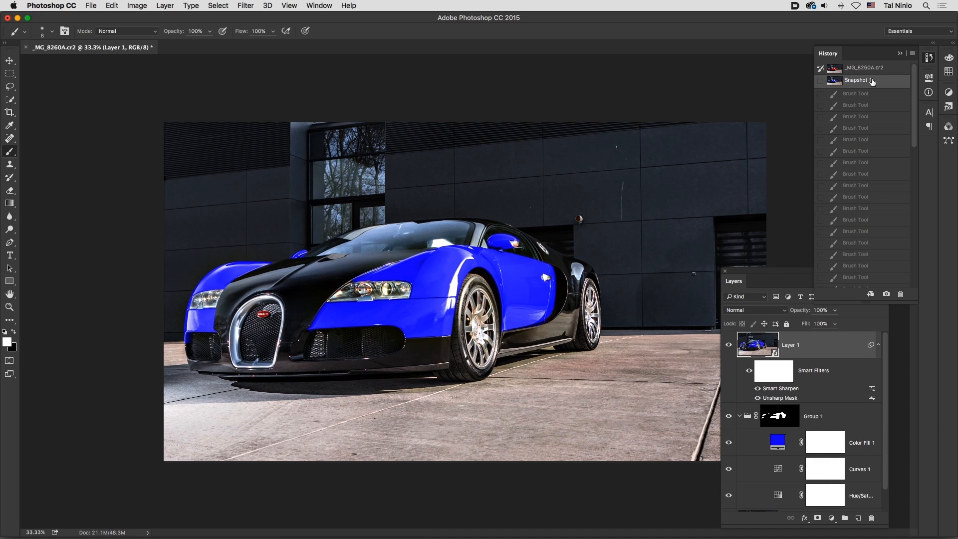
pyautogui.press('super+plus')
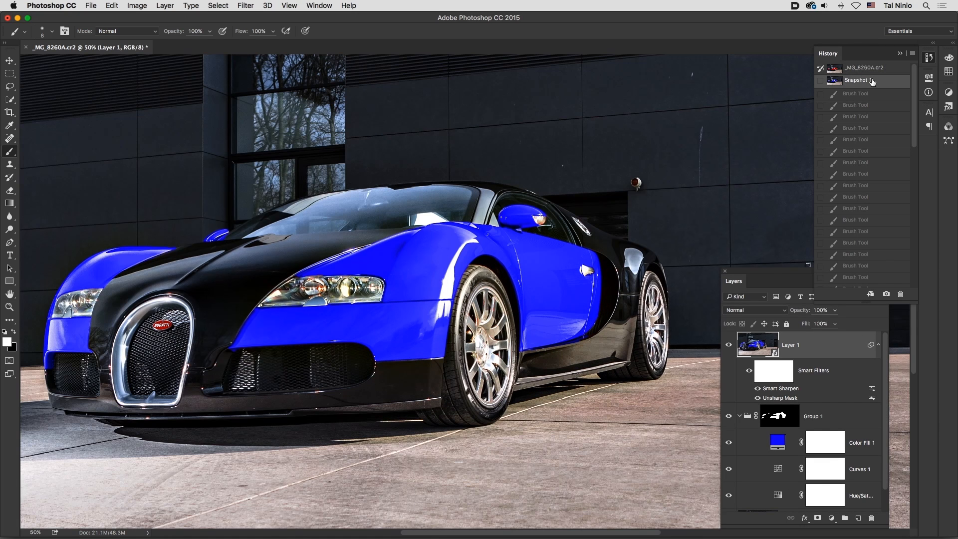
pyautogui.click(863, 71)
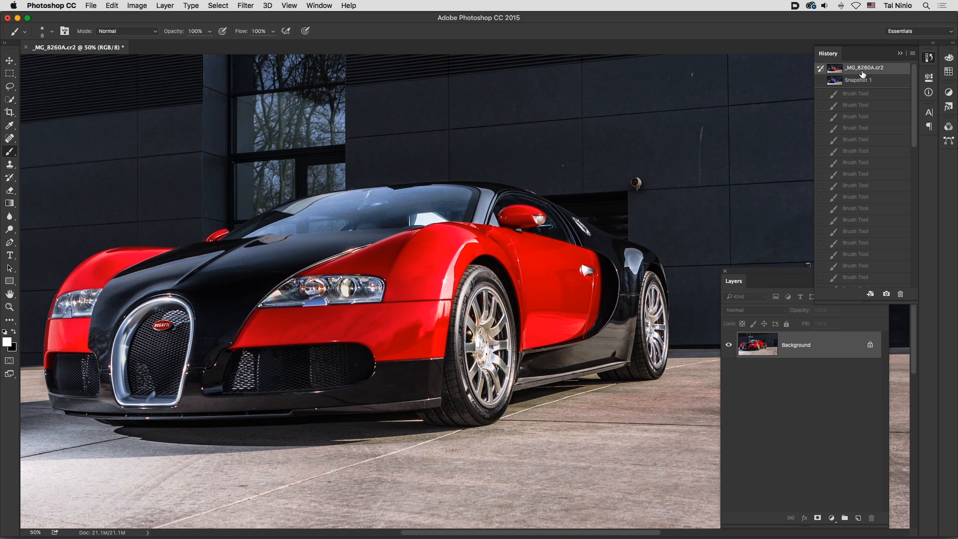
pyautogui.click(863, 81)
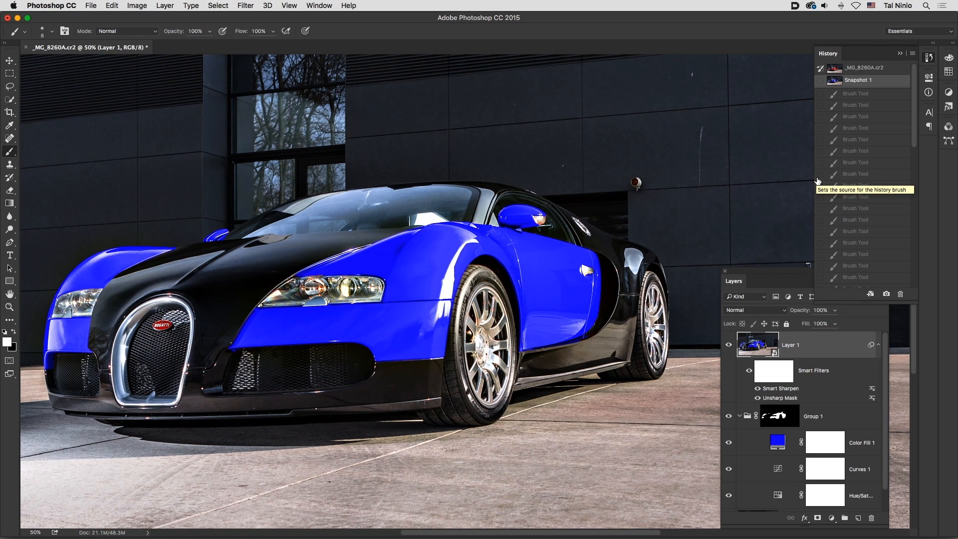